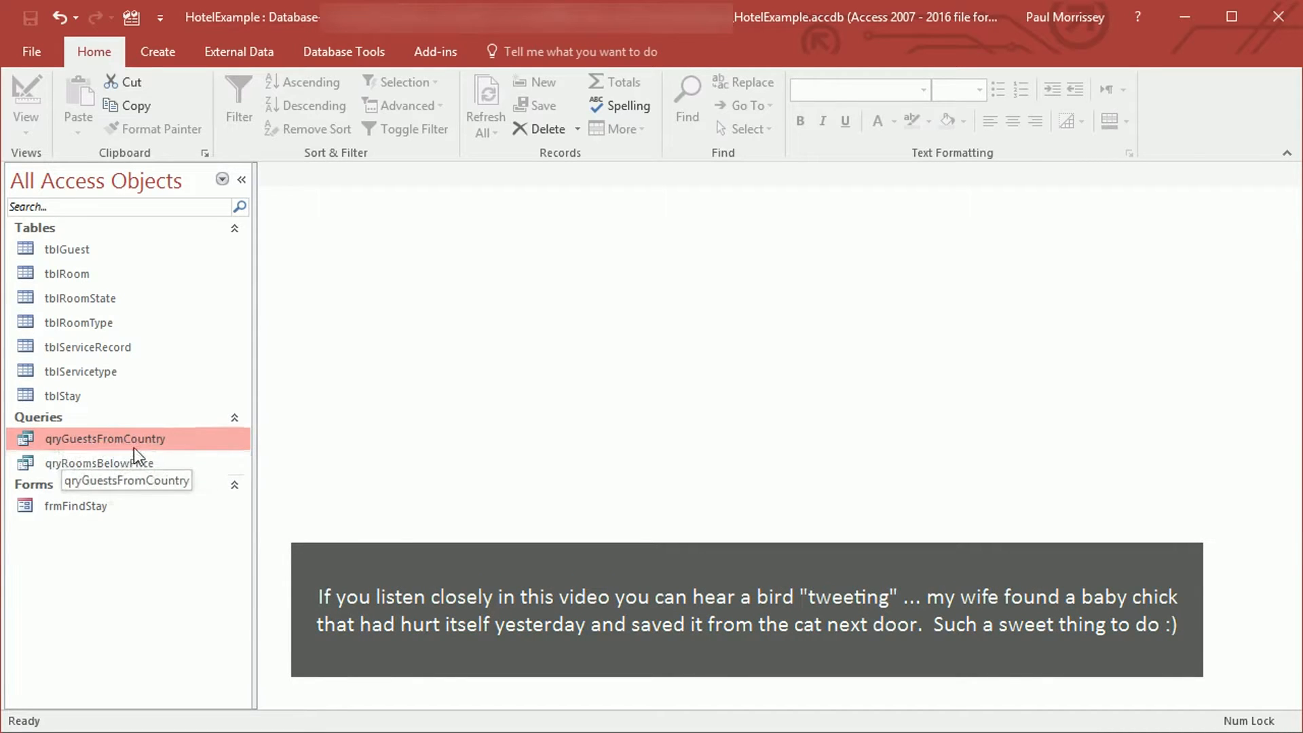
Run qryGuestsFromCountry with Australia as the country
{"action": "double_click", "coordinate": [181, 438]}
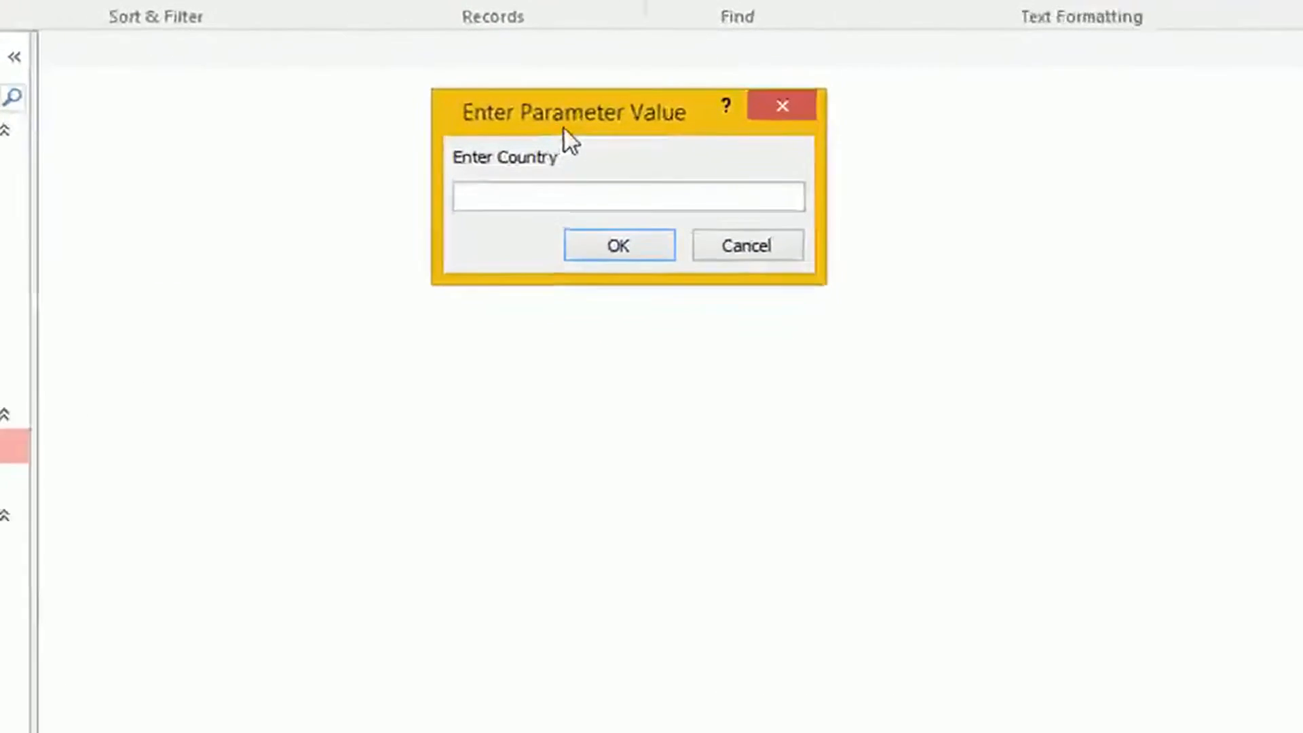
{"action": "left_click_drag", "start_coordinate": [577, 128], "coordinate": [687, 260]}
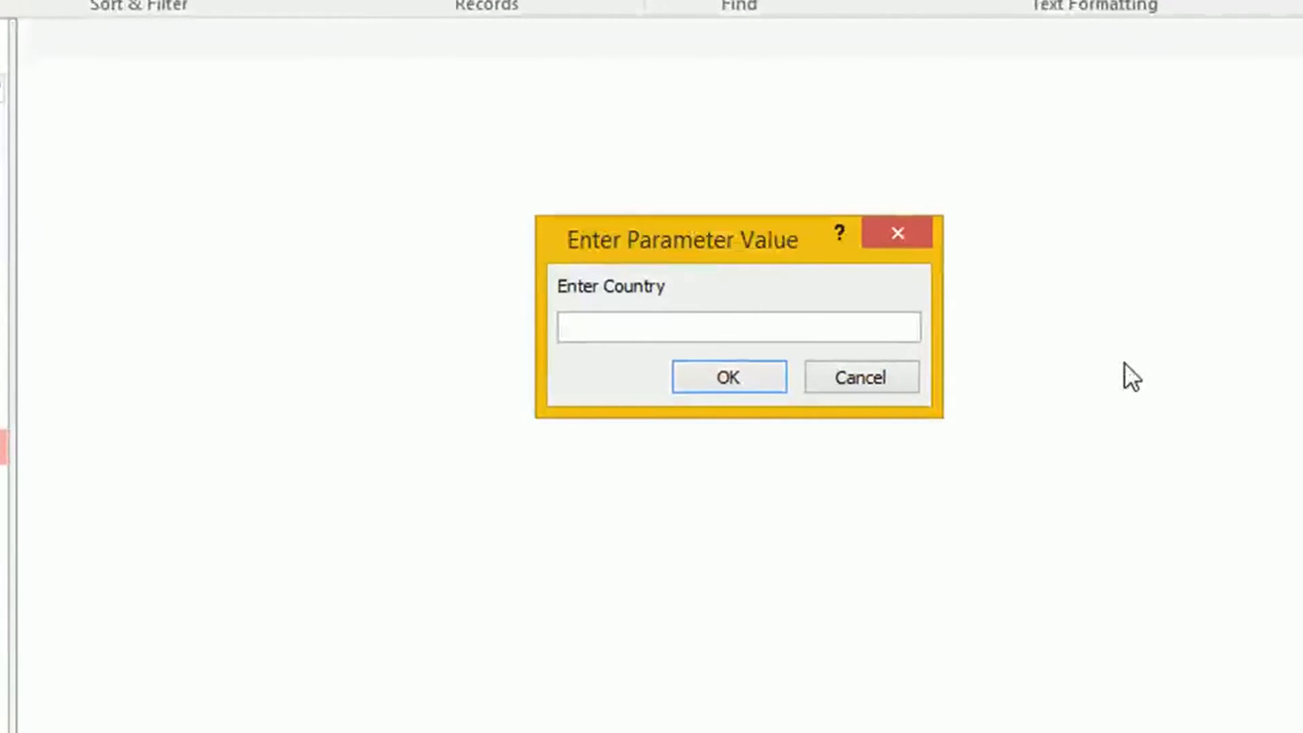
{"action": "type", "text": "Au"}
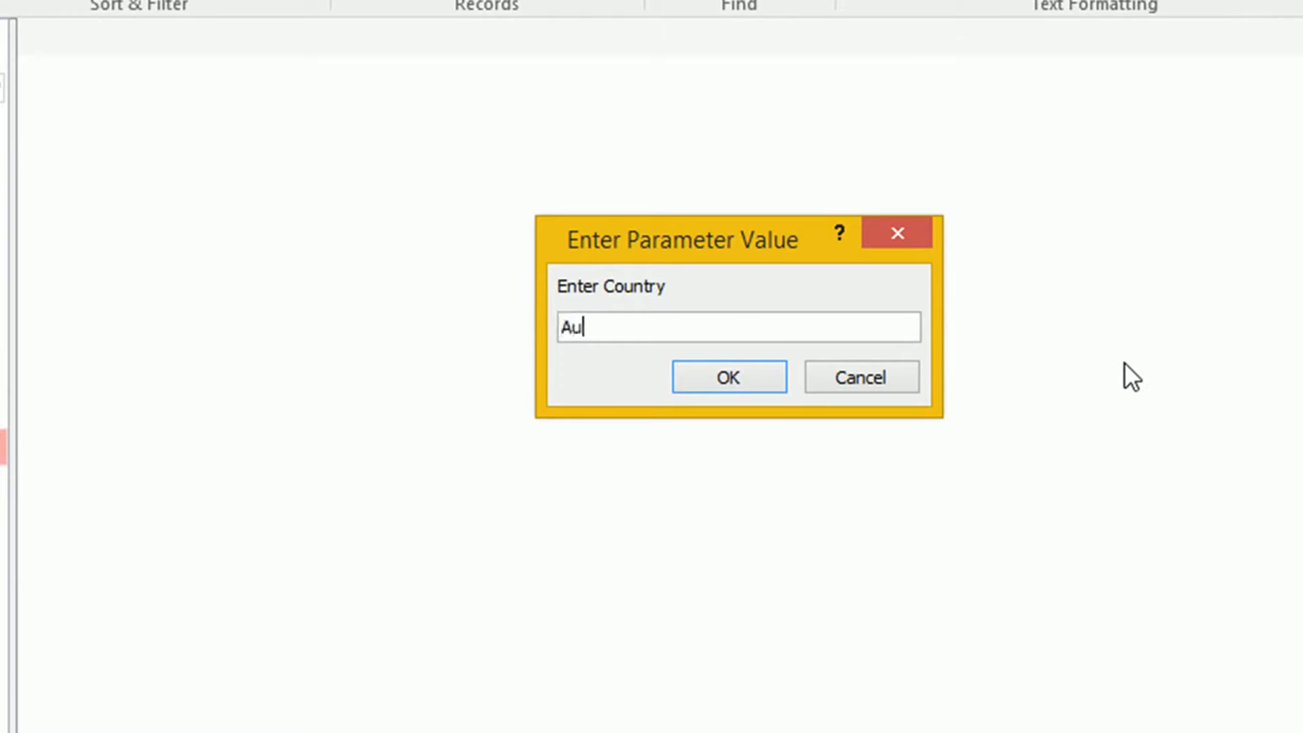
{"action": "type", "text": "stralia"}
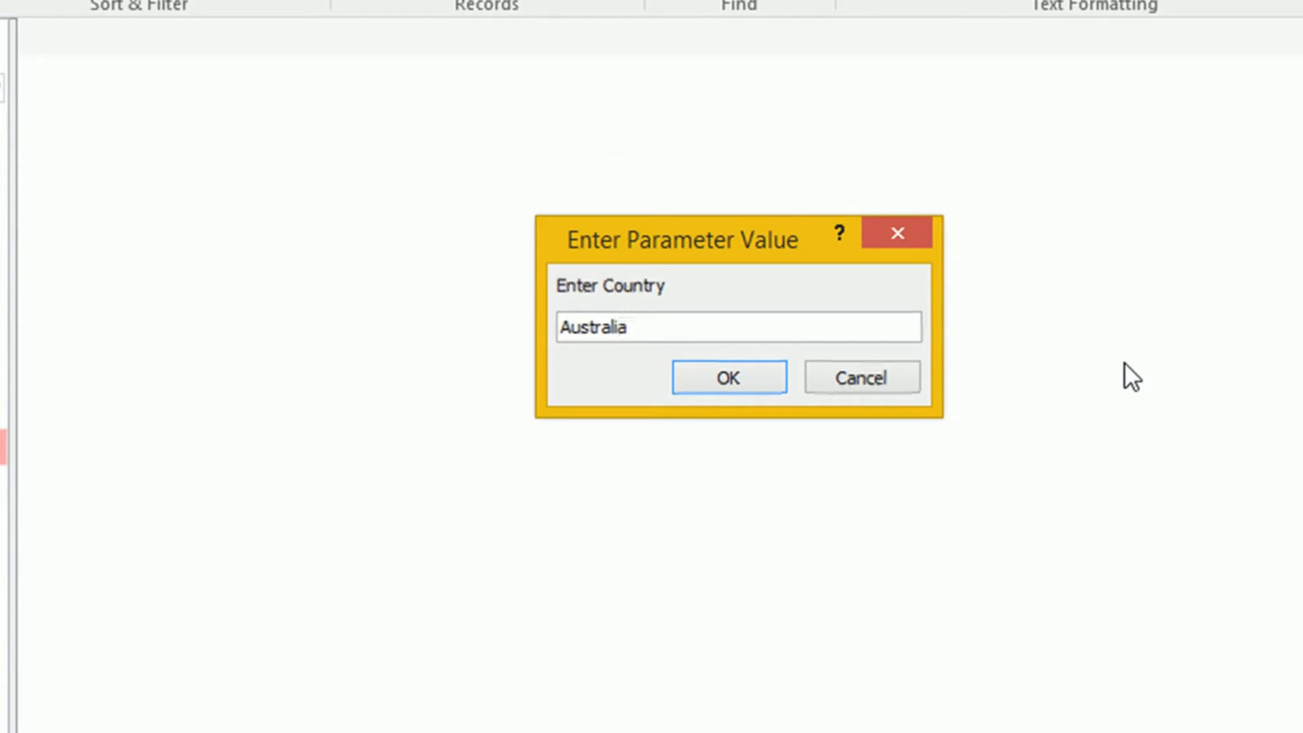
{"action": "key", "text": "Return"}
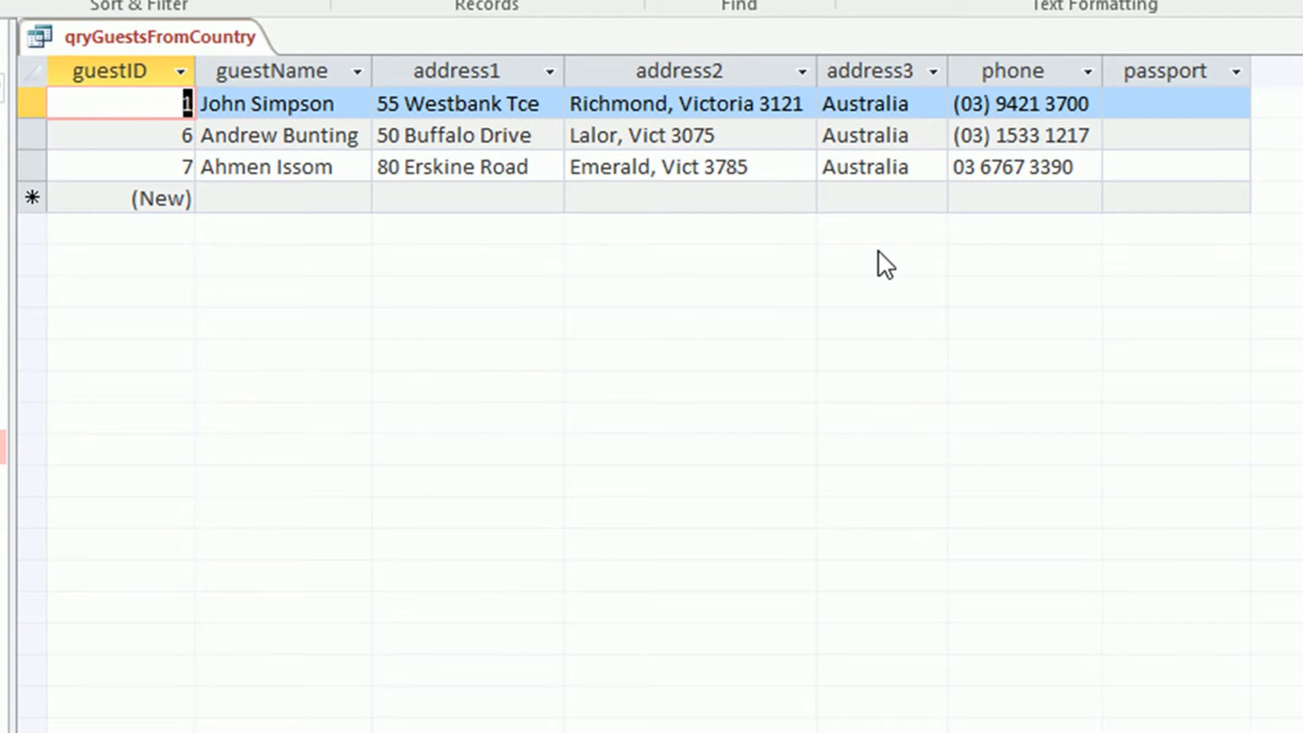
Close the Australia results and rerun the query for Germany, selecting the address3 column
{"action": "right_click", "coordinate": [224, 44]}
{"action": "left_click", "coordinate": [294, 100]}
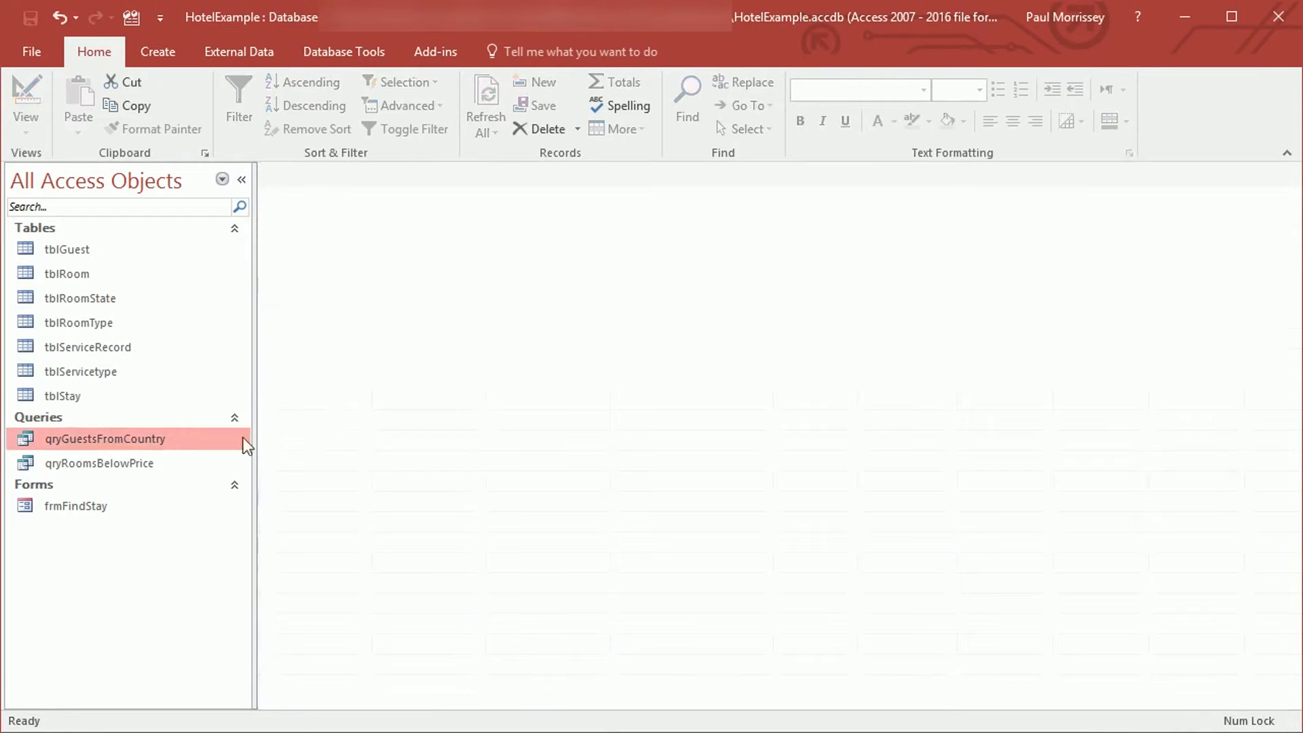
{"action": "double_click", "coordinate": [182, 439]}
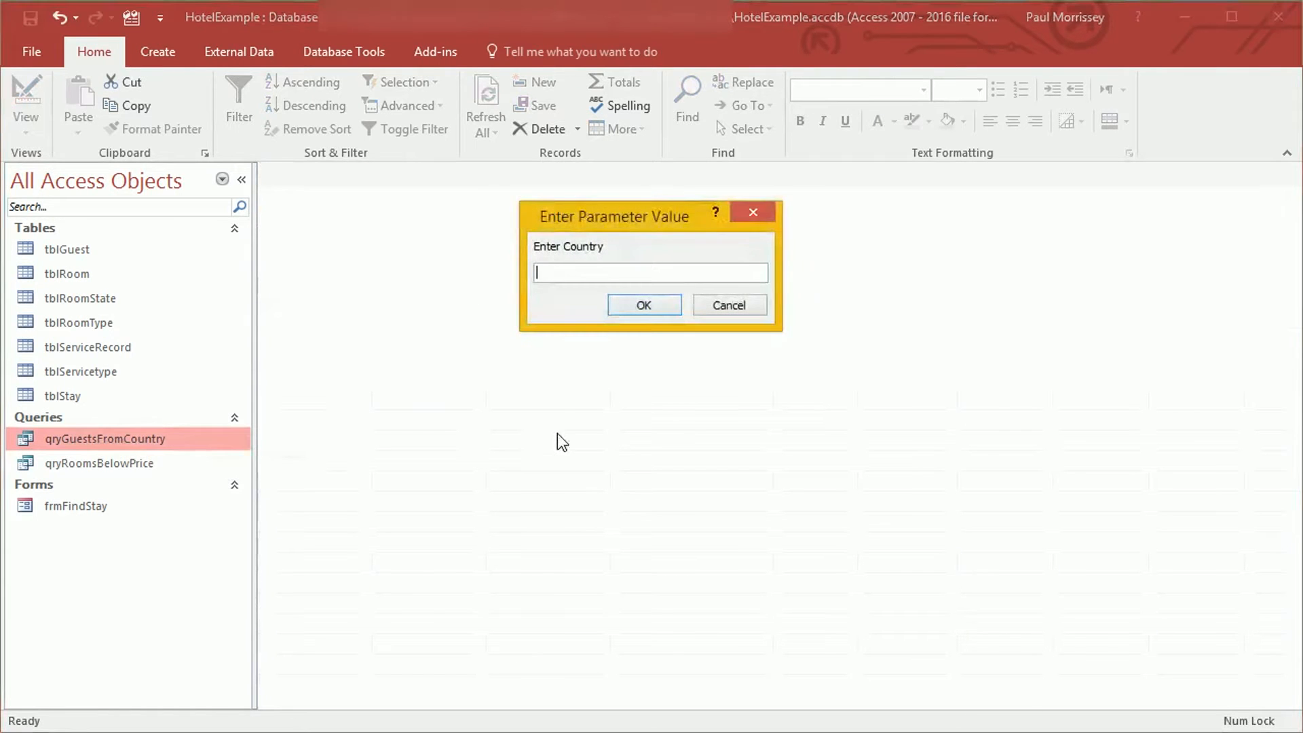
{"action": "type", "text": "Germany"}
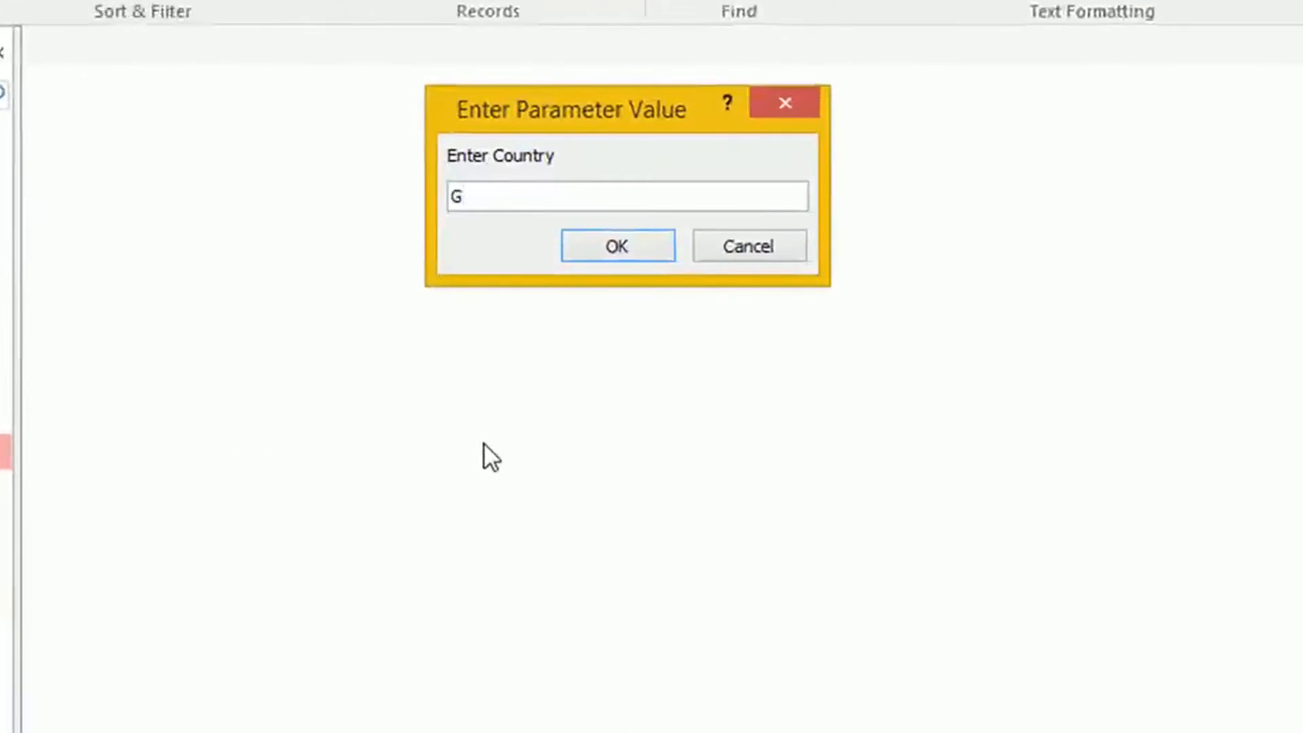
{"action": "key", "text": "Return"}
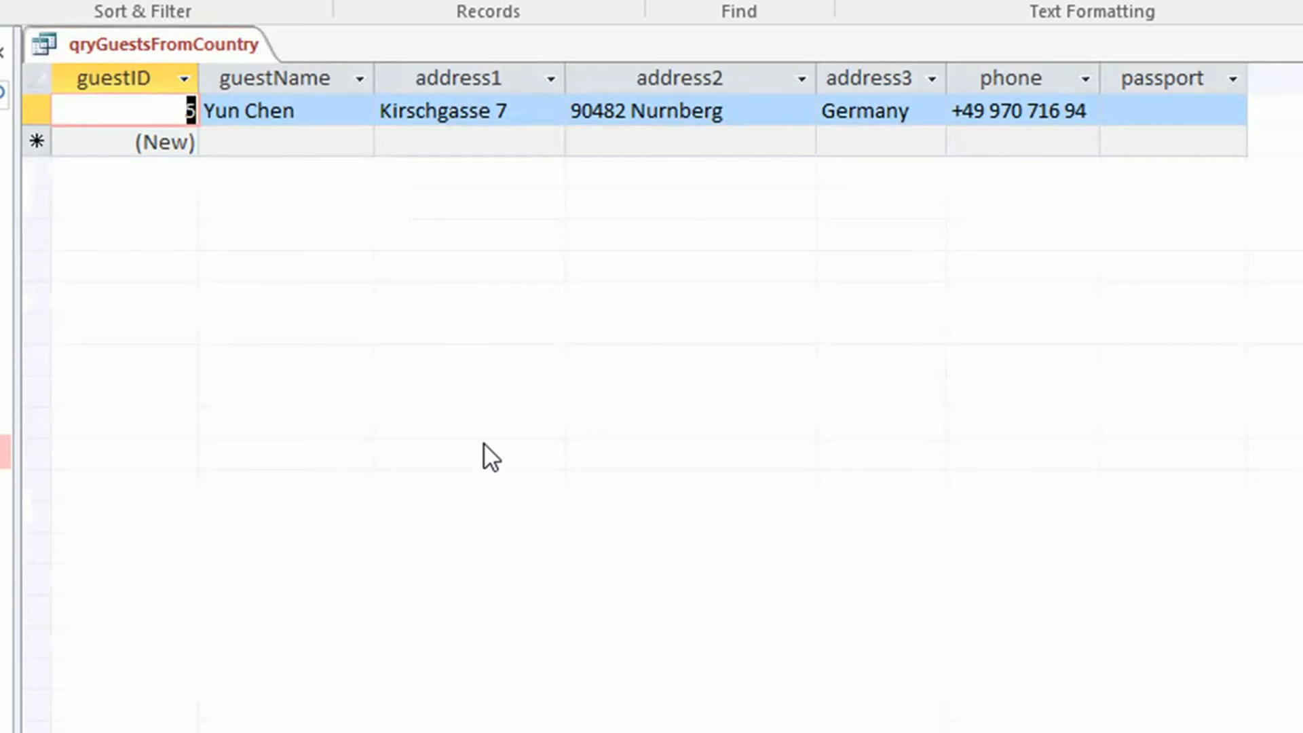
{"action": "left_click", "coordinate": [880, 140]}
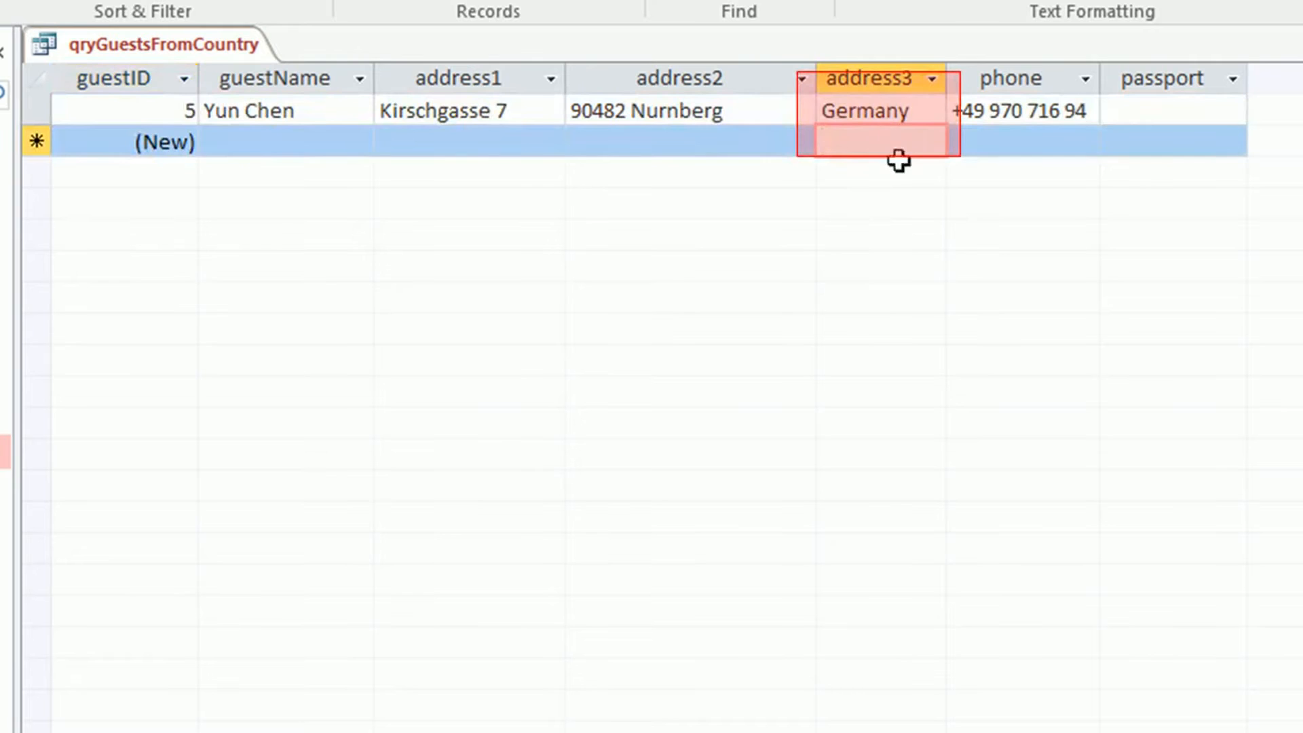
{"action": "left_click", "coordinate": [879, 78]}
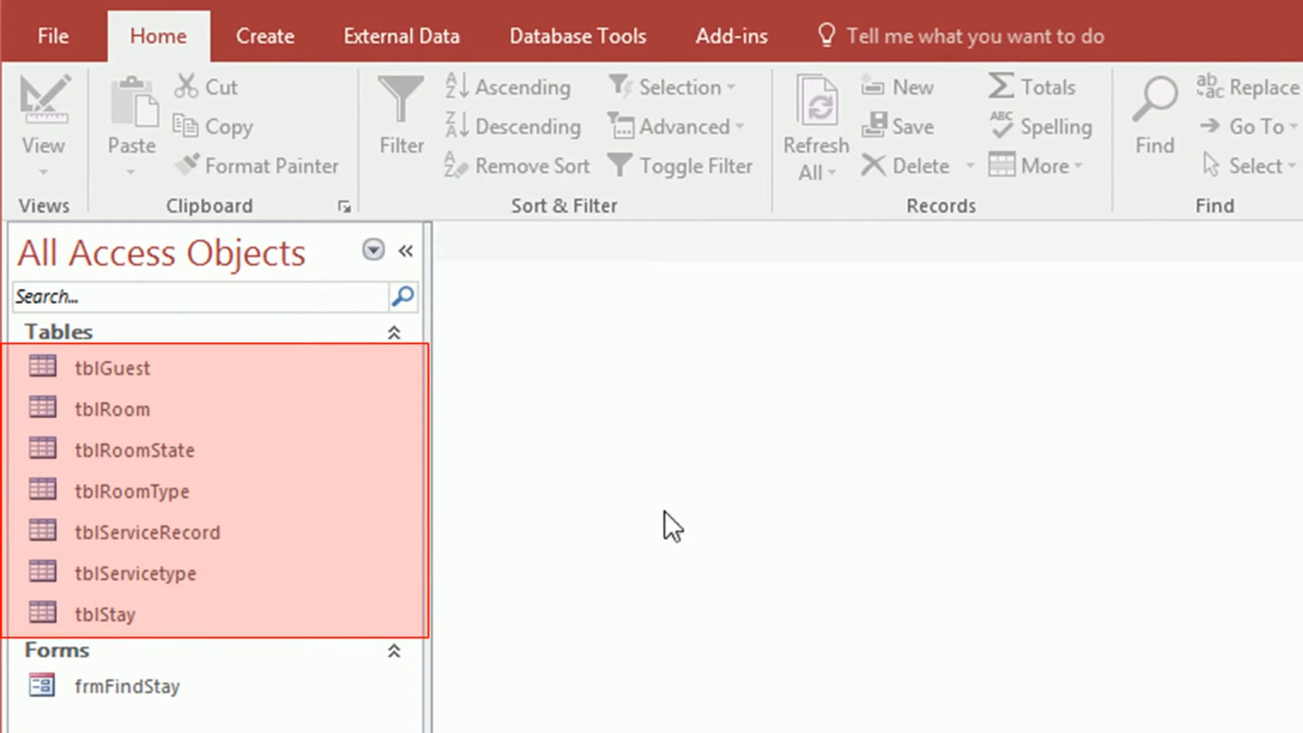
Start a new query design with tblGuest as its source table
{"action": "left_click", "coordinate": [210, 378]}
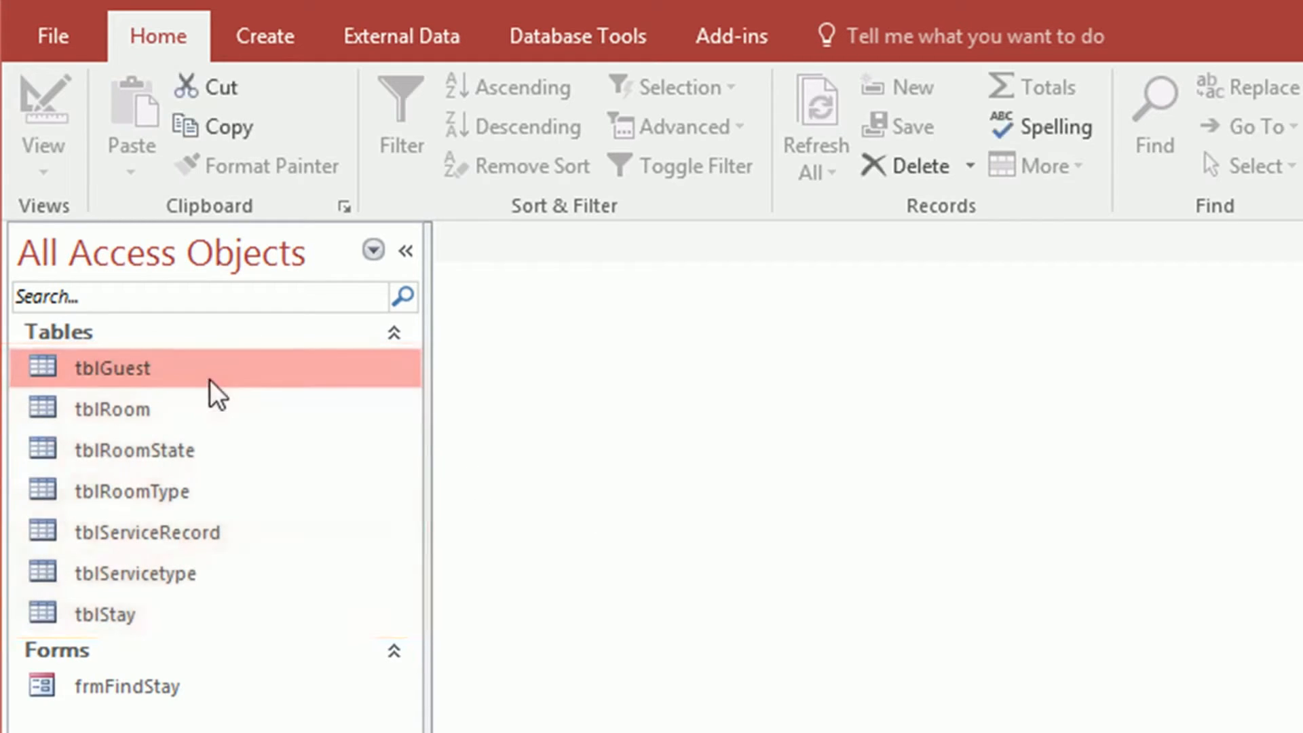
{"action": "left_click", "coordinate": [282, 41]}
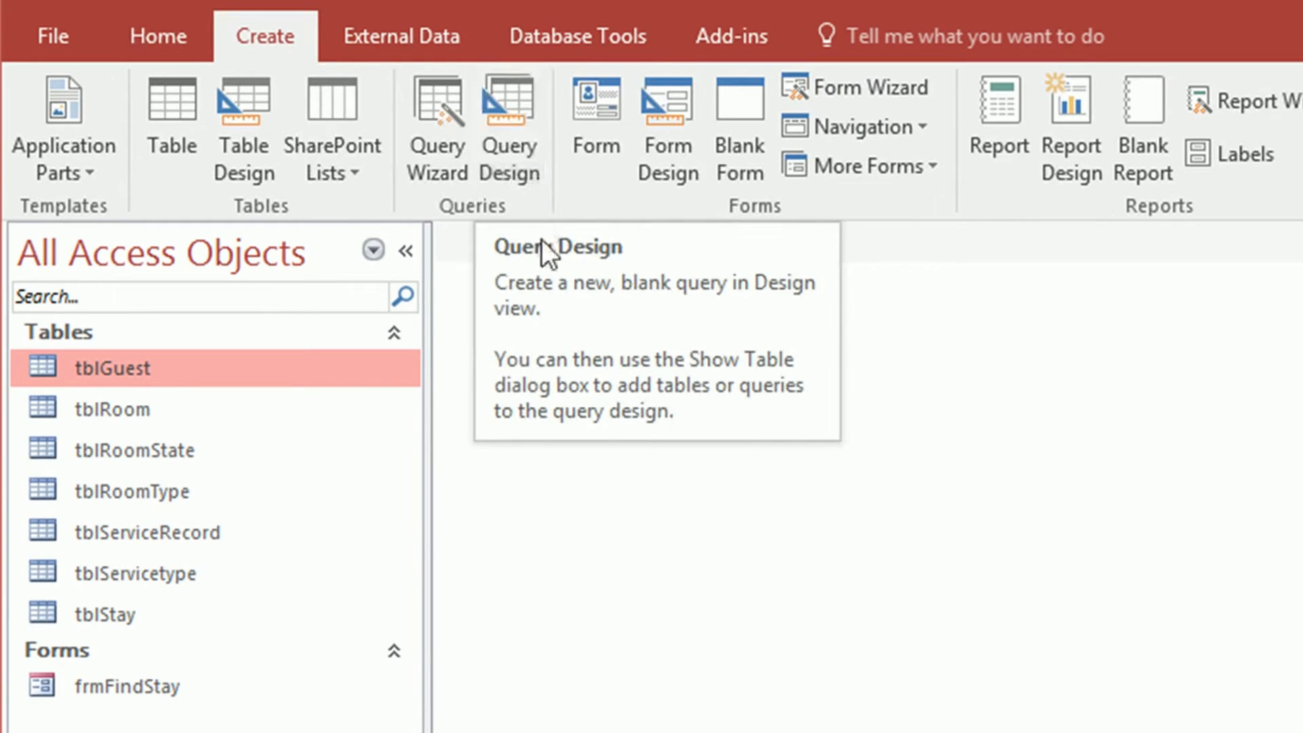
{"action": "left_click", "coordinate": [521, 125]}
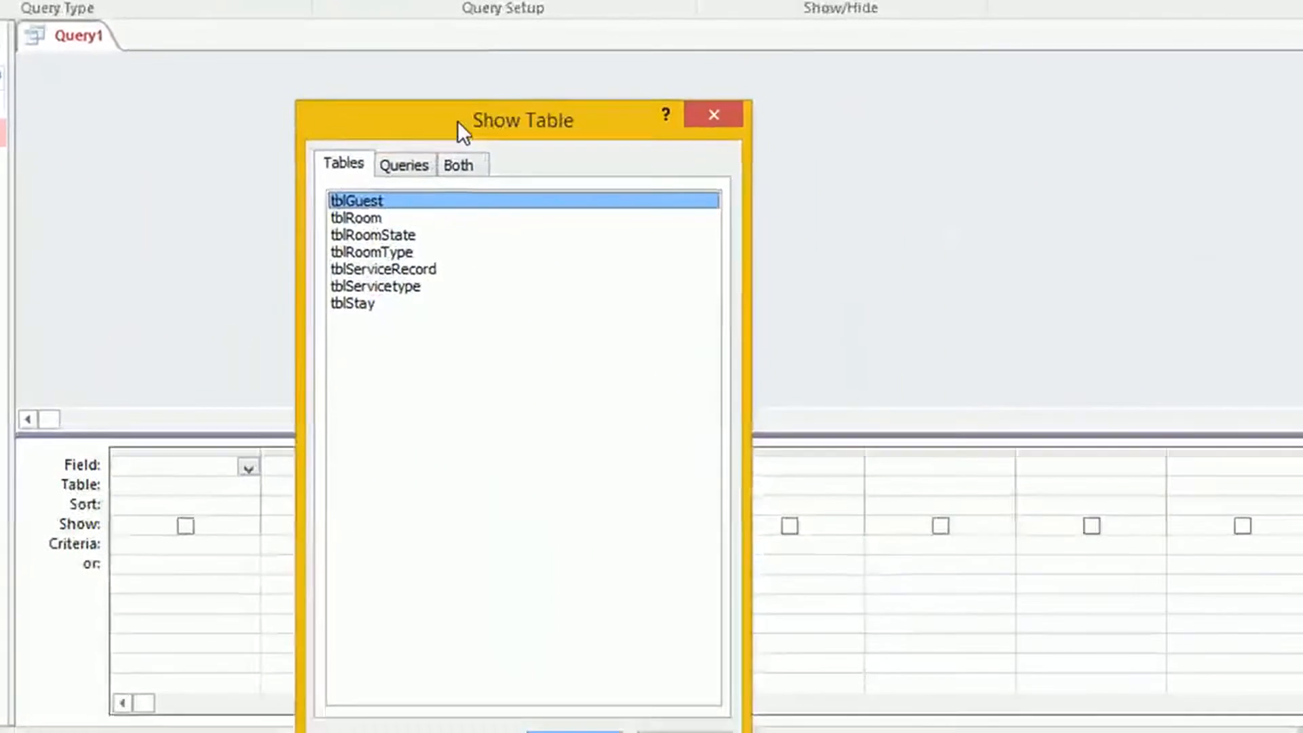
{"action": "left_click_drag", "start_coordinate": [700, 229], "coordinate": [977, 126]}
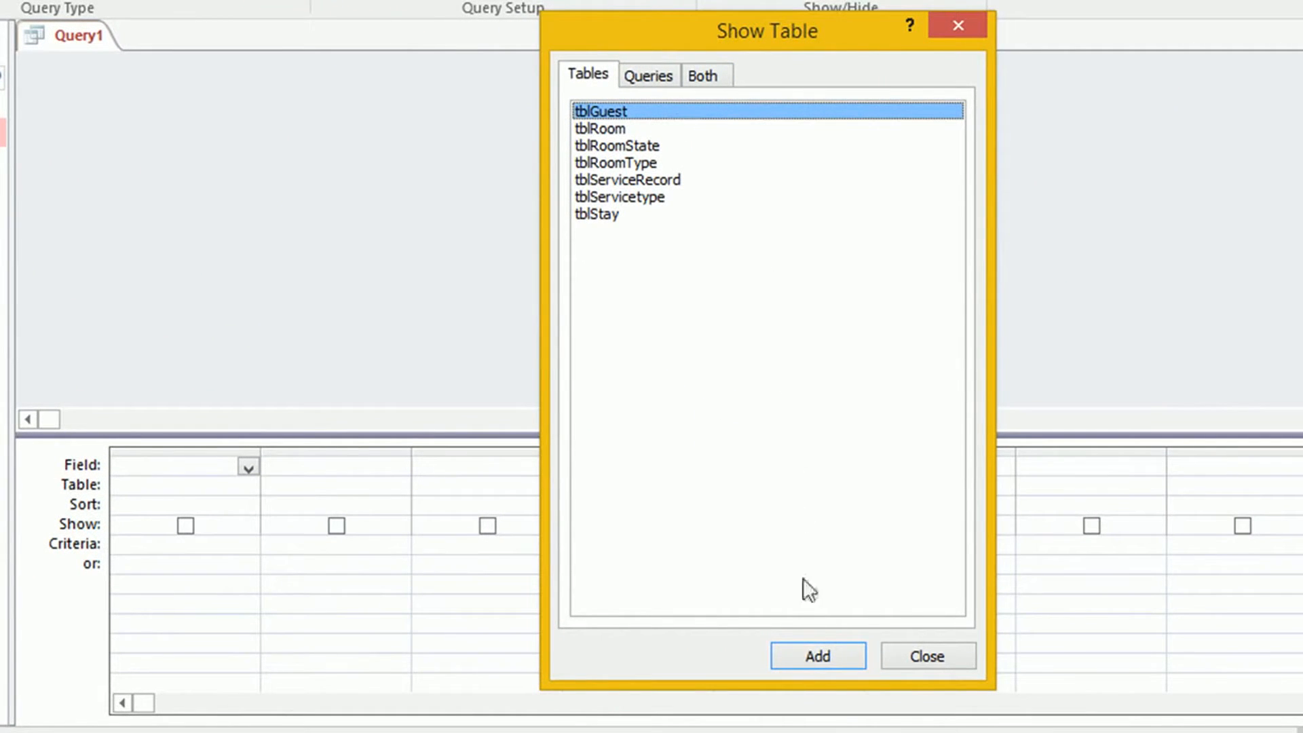
{"action": "left_click", "coordinate": [813, 658]}
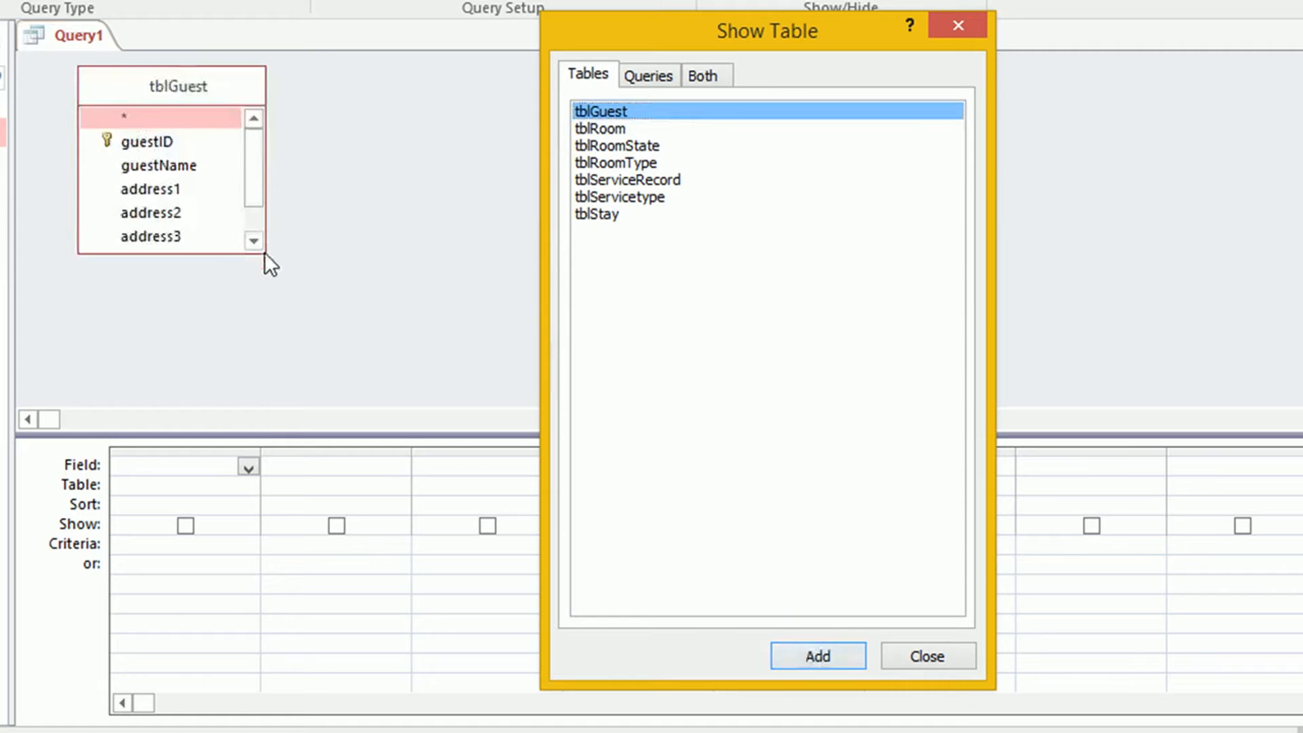
{"action": "left_click", "coordinate": [959, 25]}
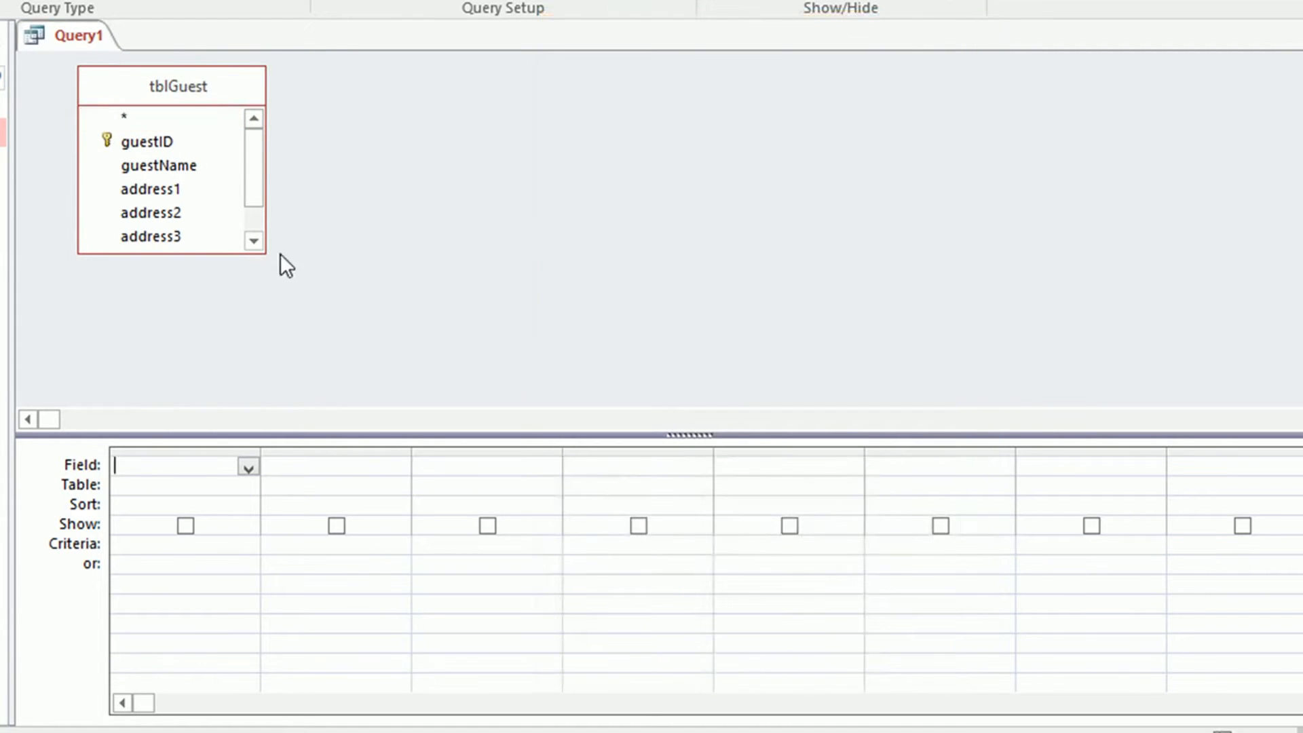
Add tblGuest.* and the address3 field to the design grid
{"action": "left_click_drag", "start_coordinate": [265, 254], "coordinate": [429, 353]}
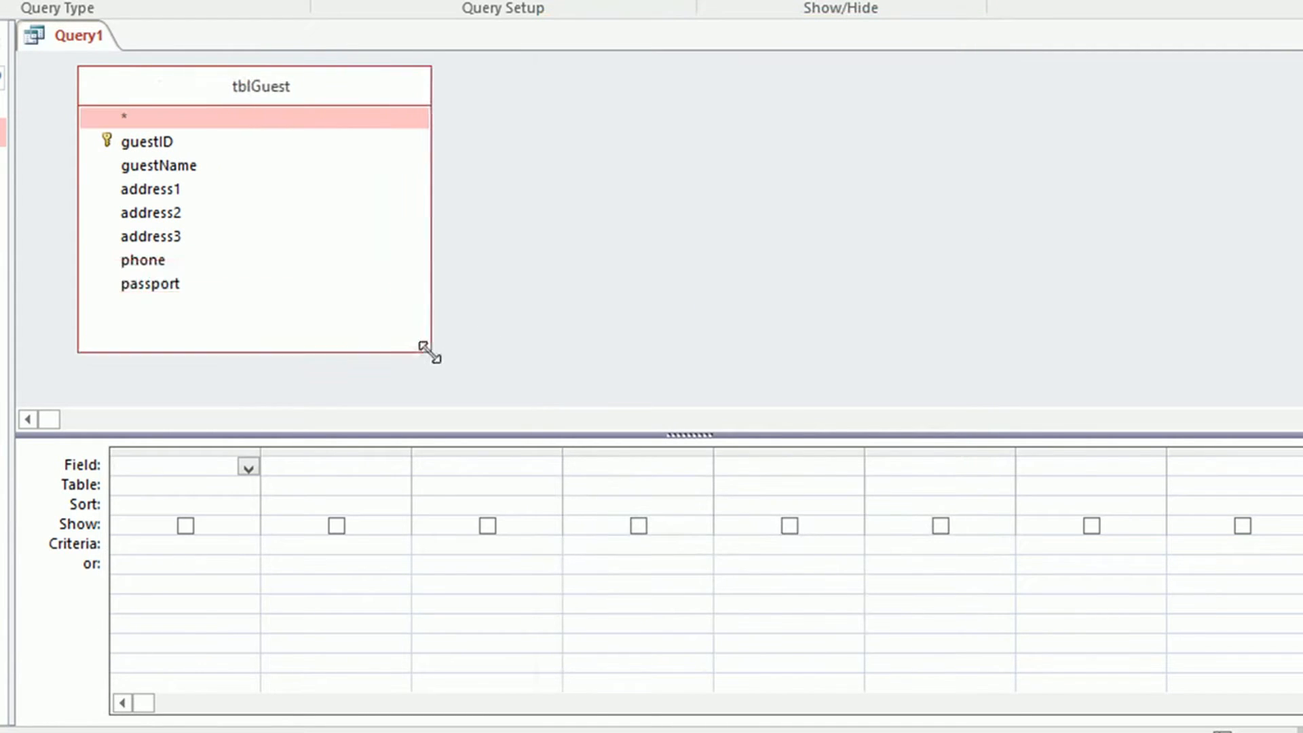
{"action": "left_click_drag", "start_coordinate": [275, 116], "coordinate": [204, 466]}
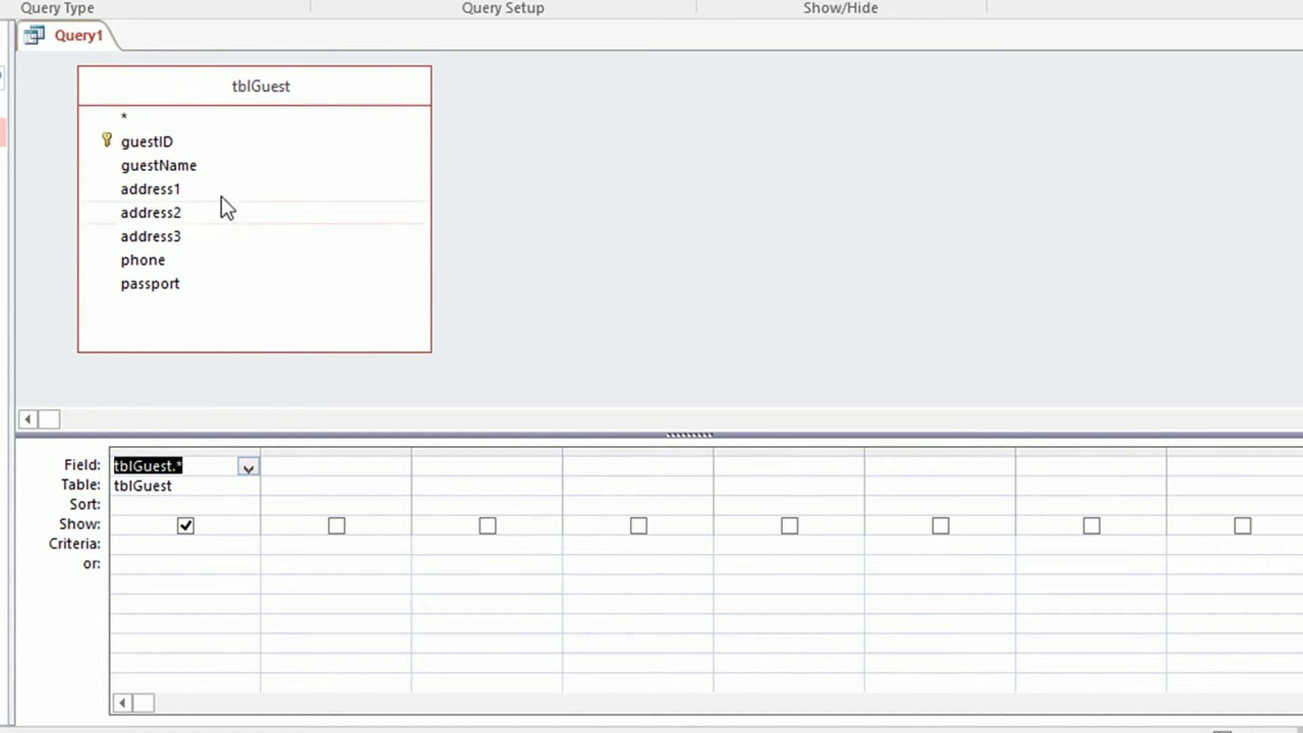
{"action": "left_click_drag", "start_coordinate": [161, 236], "coordinate": [339, 466]}
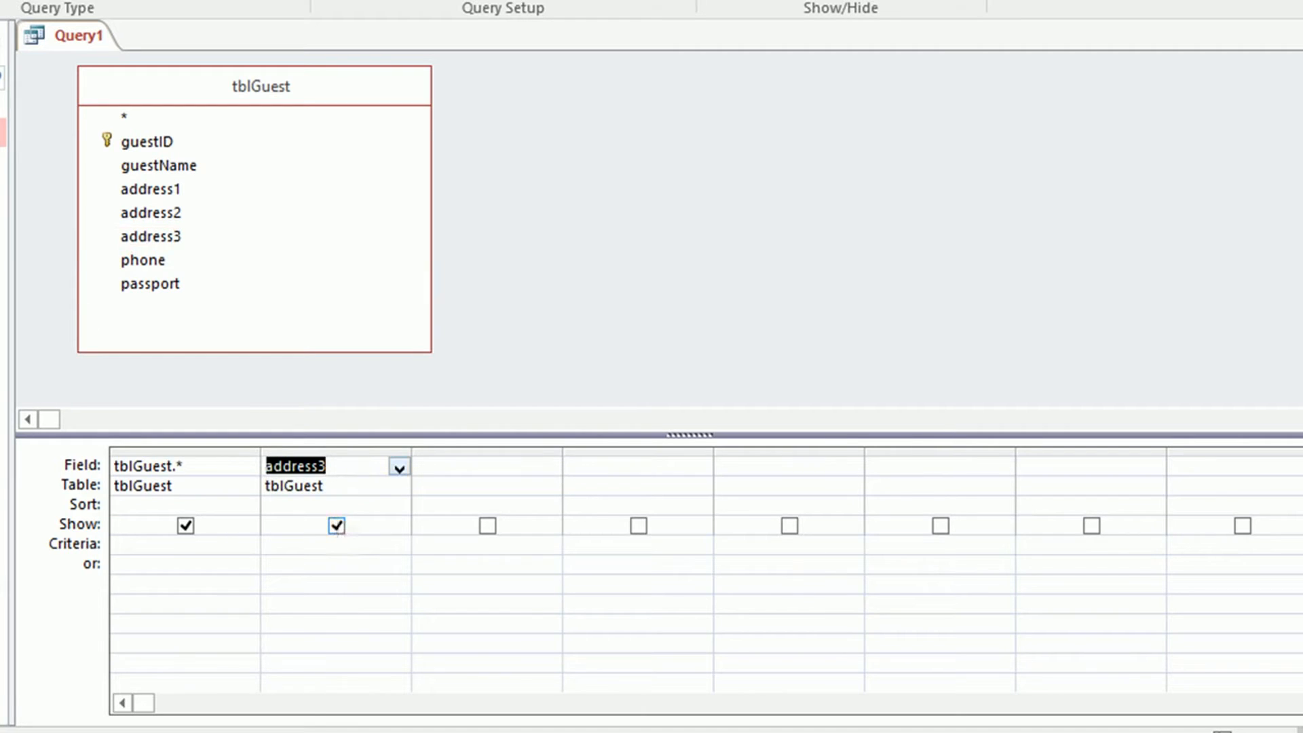
{"action": "double_click", "coordinate": [3, 132]}
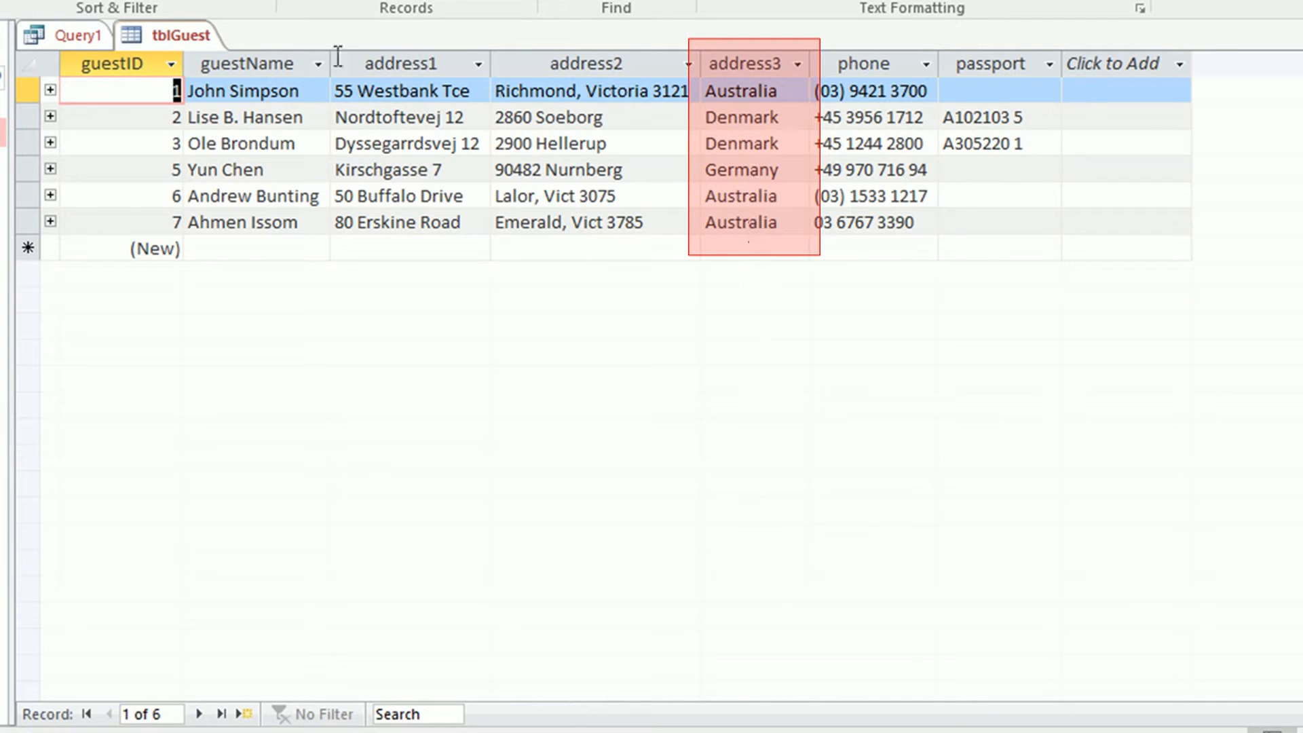
Untick Show under address3 in Query1 so it's hidden from the output
{"action": "left_click", "coordinate": [77, 35]}
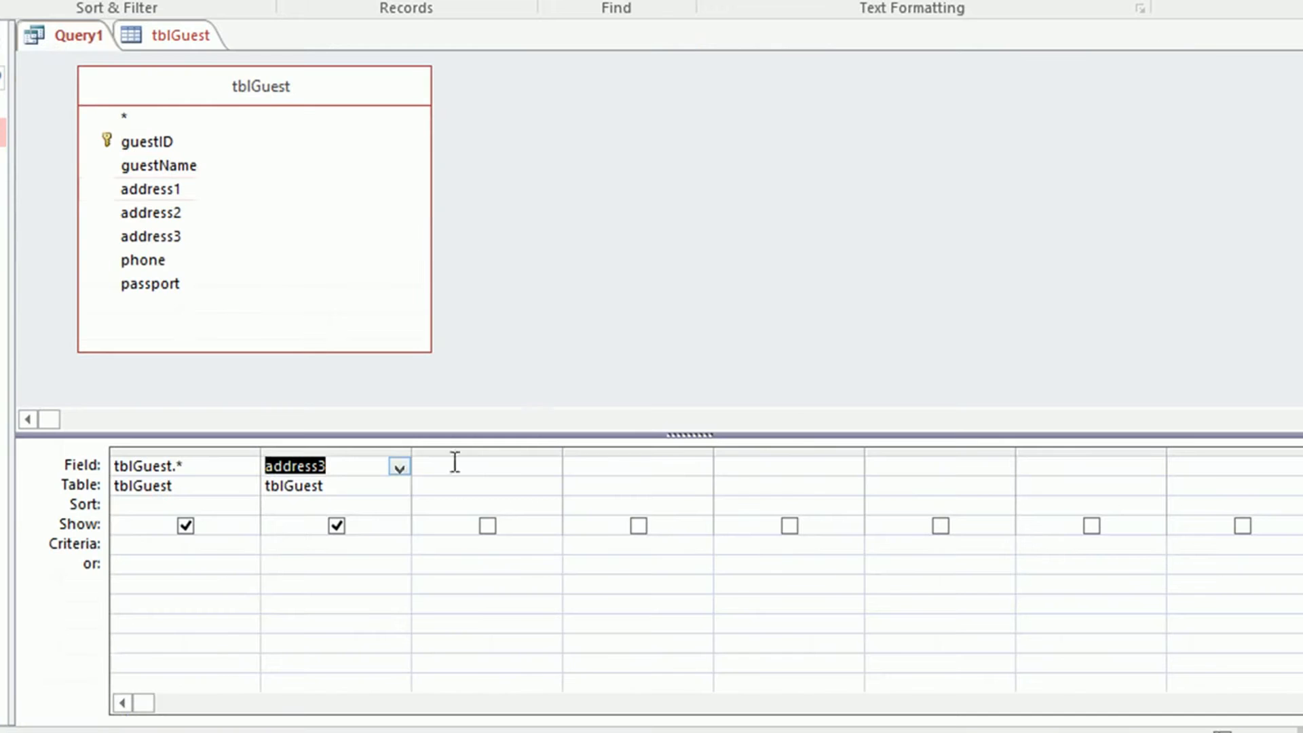
{"action": "left_click", "coordinate": [337, 526]}
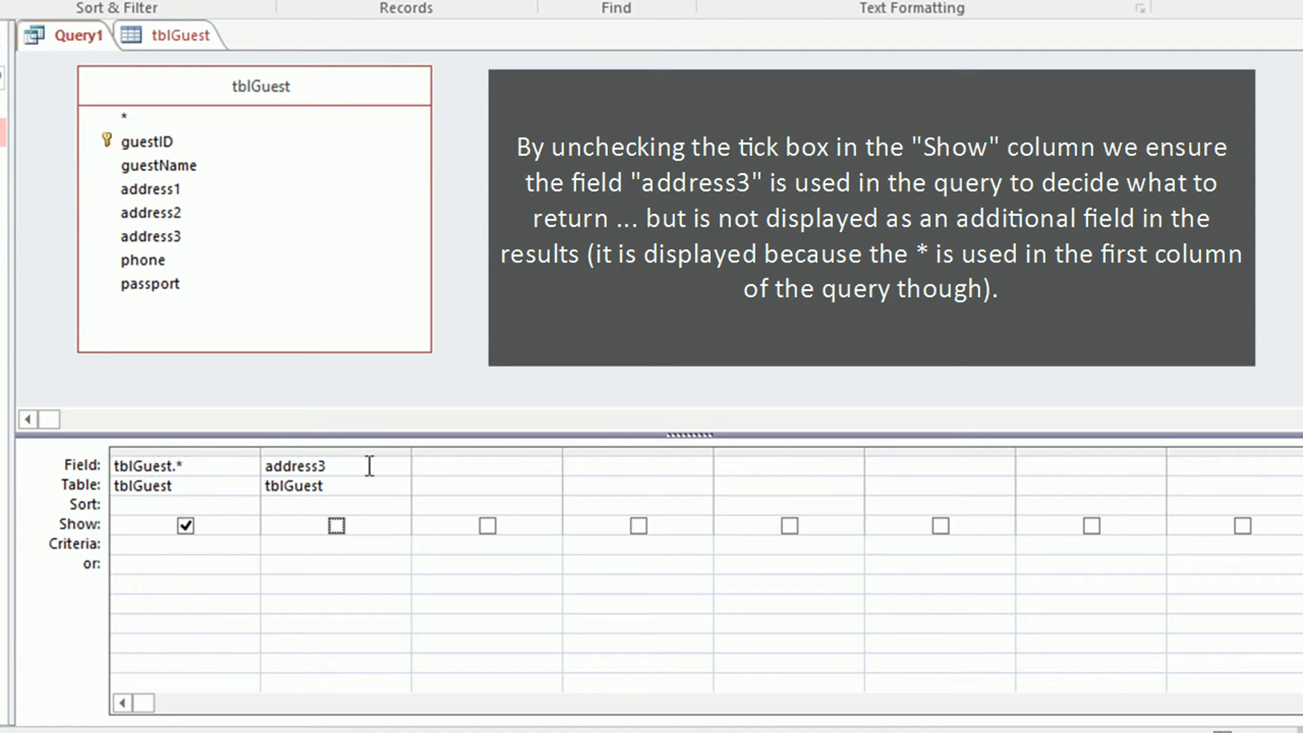
{"action": "left_click", "coordinate": [375, 542]}
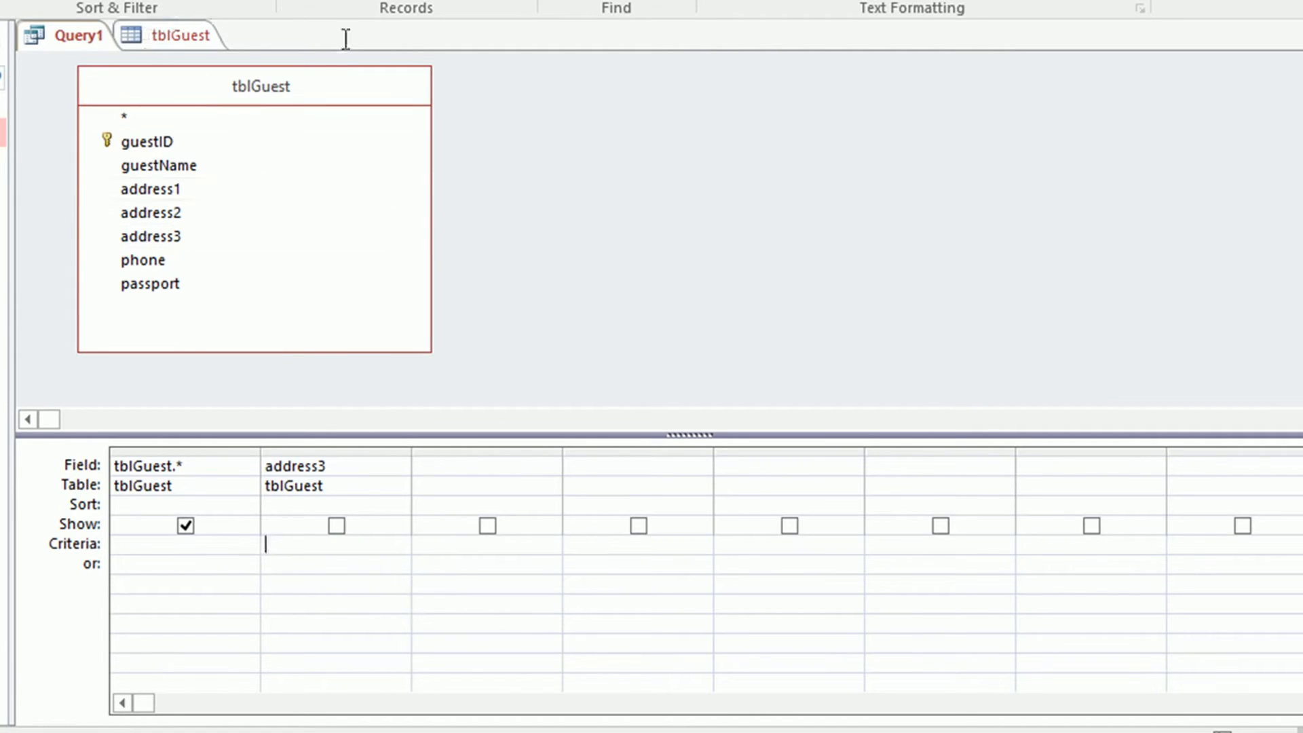
Enter =[Enter Country] as the criterion for address3
{"action": "left_click", "coordinate": [314, 551]}
{"action": "type", "text": "=["}
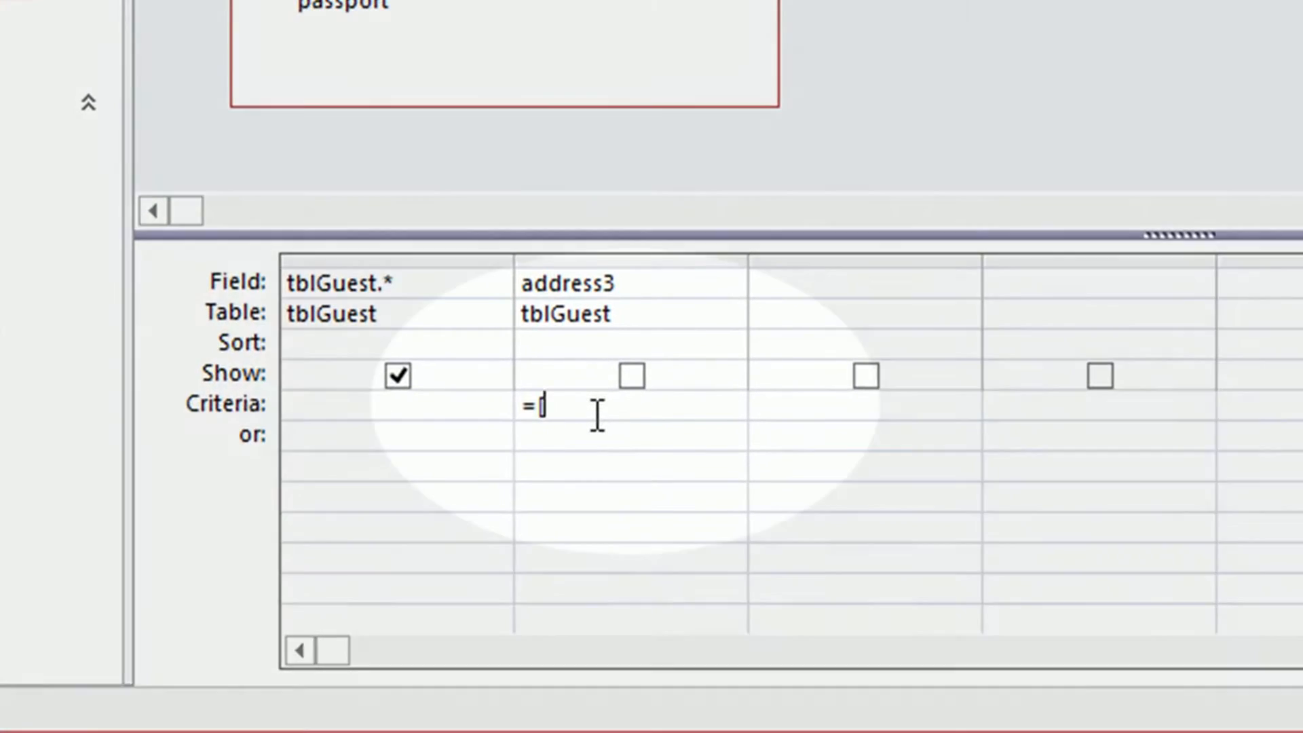
{"action": "type", "text": "Enter Country]"}
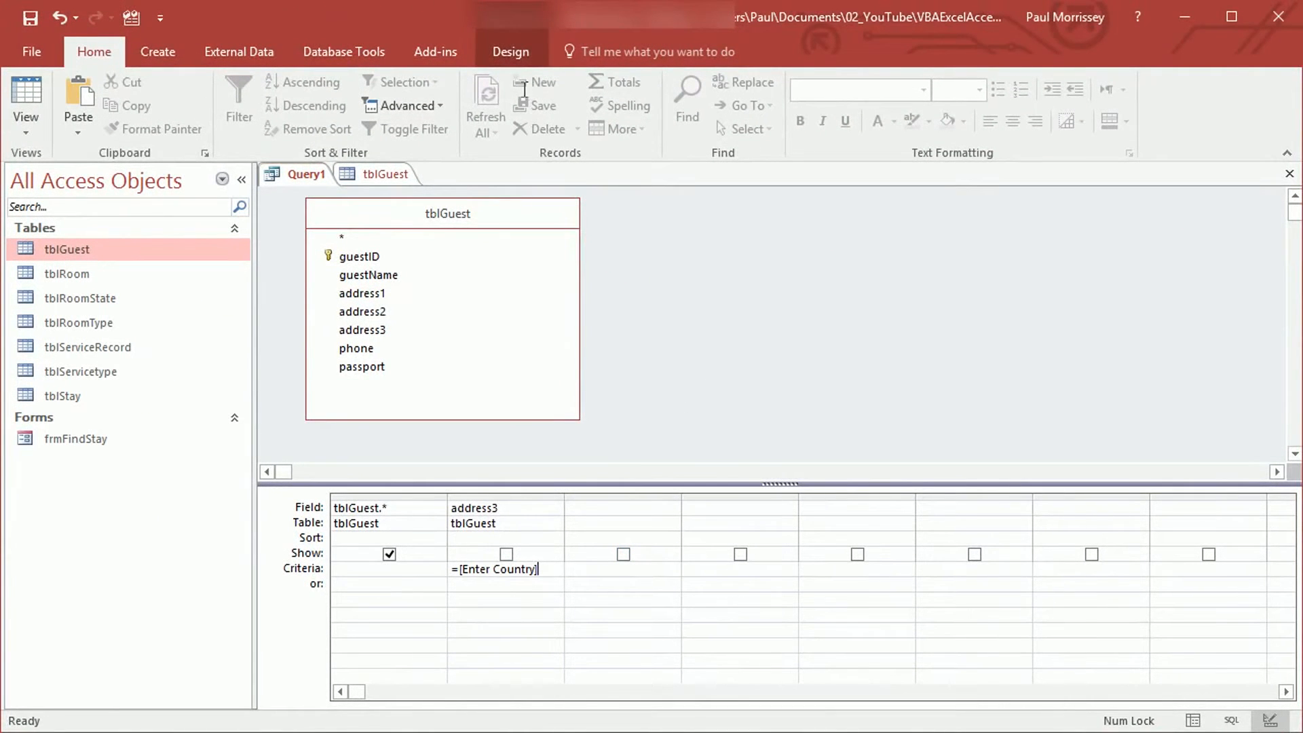
{"action": "left_click", "coordinate": [520, 49]}
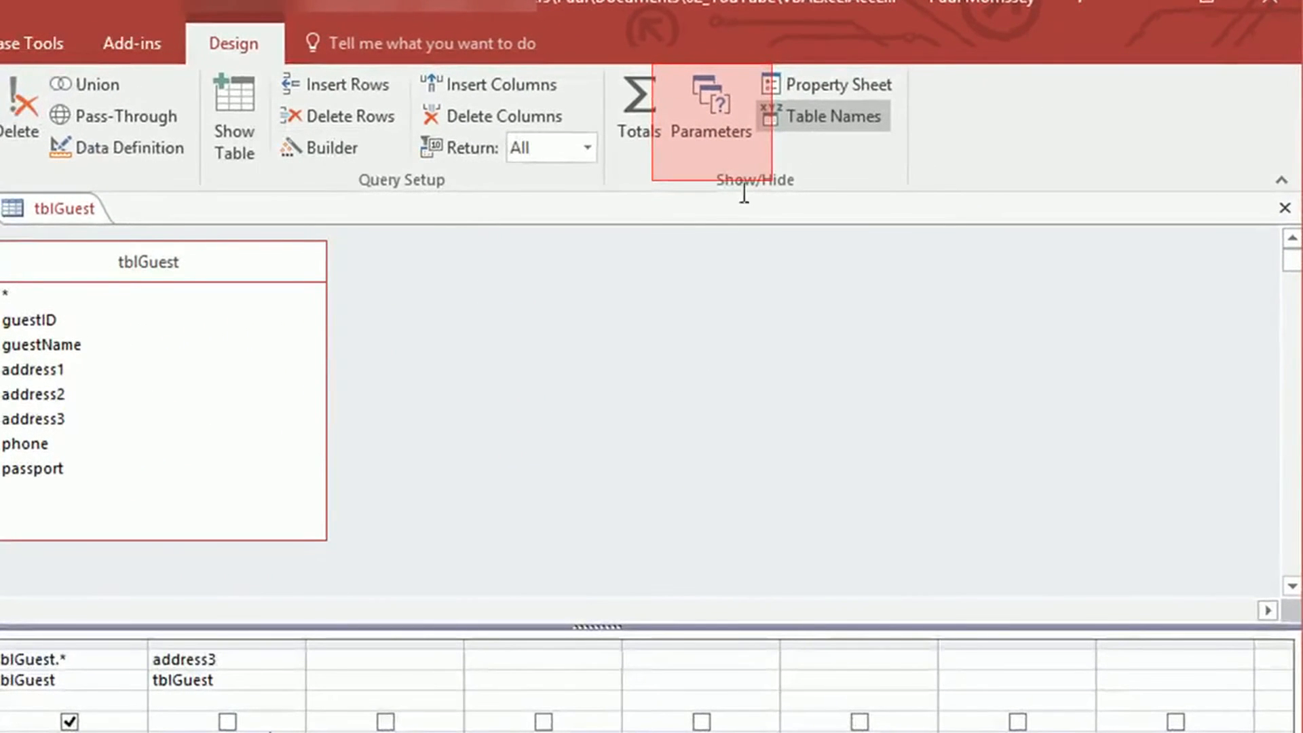
Declare [Enter Country] as a Short Text query parameter
{"action": "left_click", "coordinate": [712, 129]}
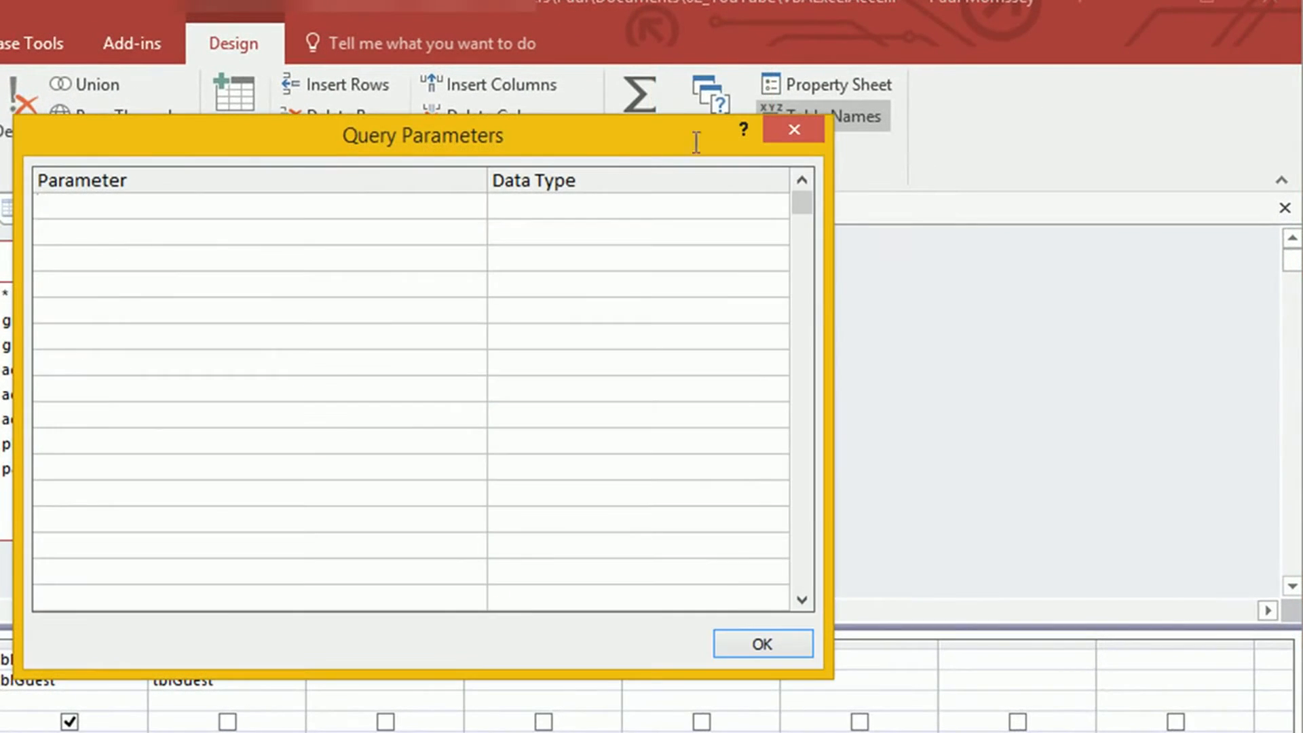
{"action": "left_click_drag", "start_coordinate": [636, 133], "coordinate": [979, 191]}
{"action": "left_click", "coordinate": [503, 291]}
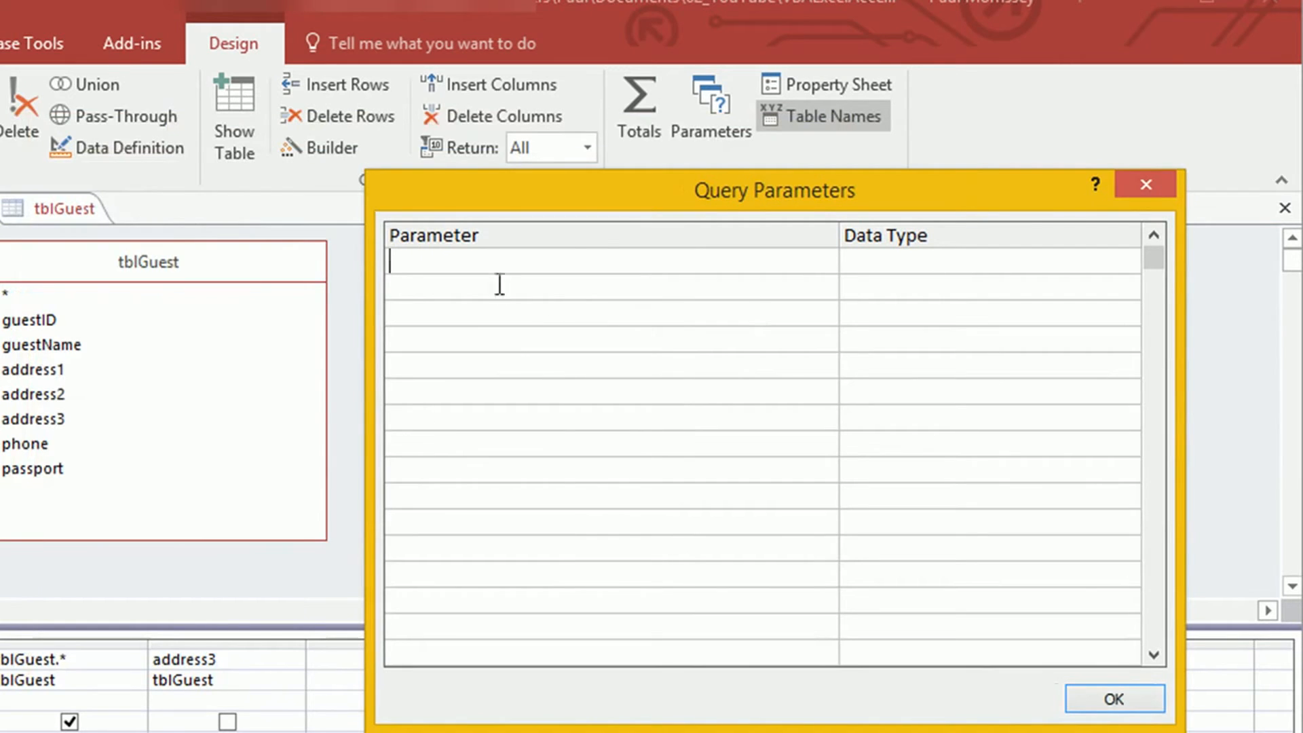
{"action": "type", "text": "[Enter Country"}
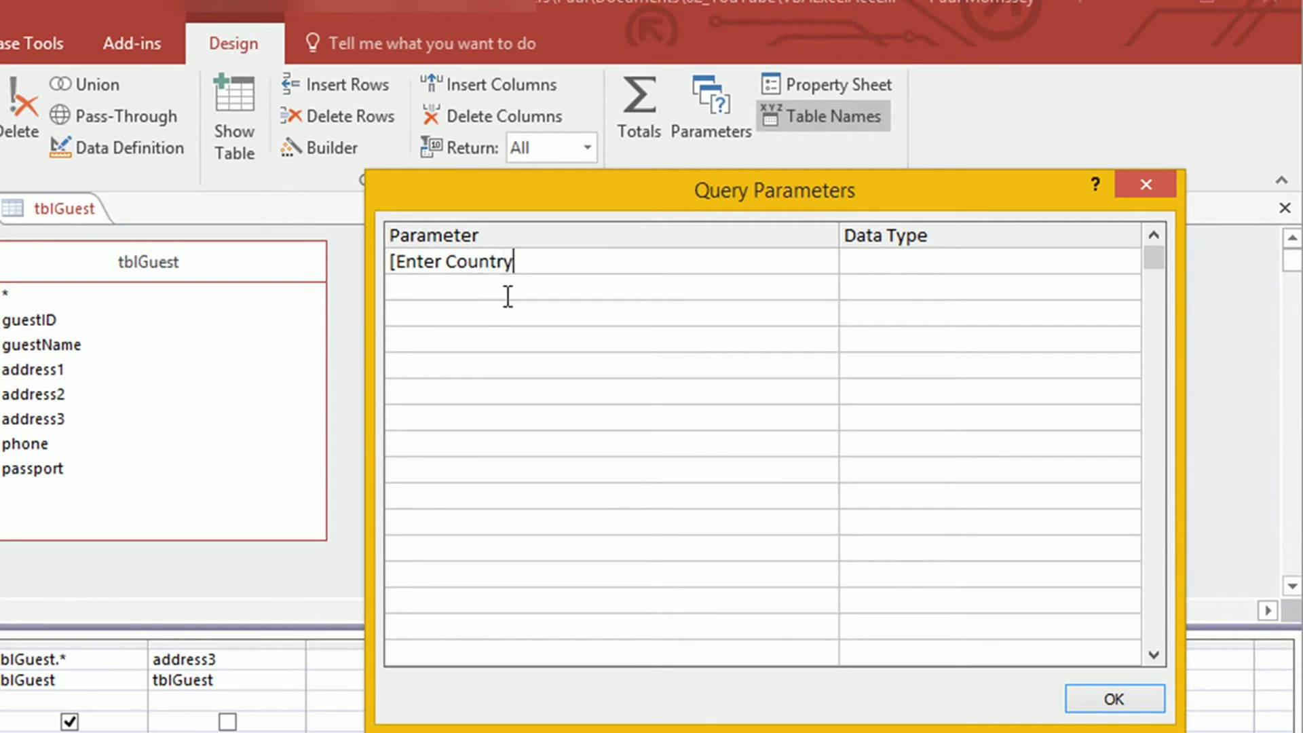
{"action": "type", "text": "]"}
{"action": "key", "text": "Tab"}
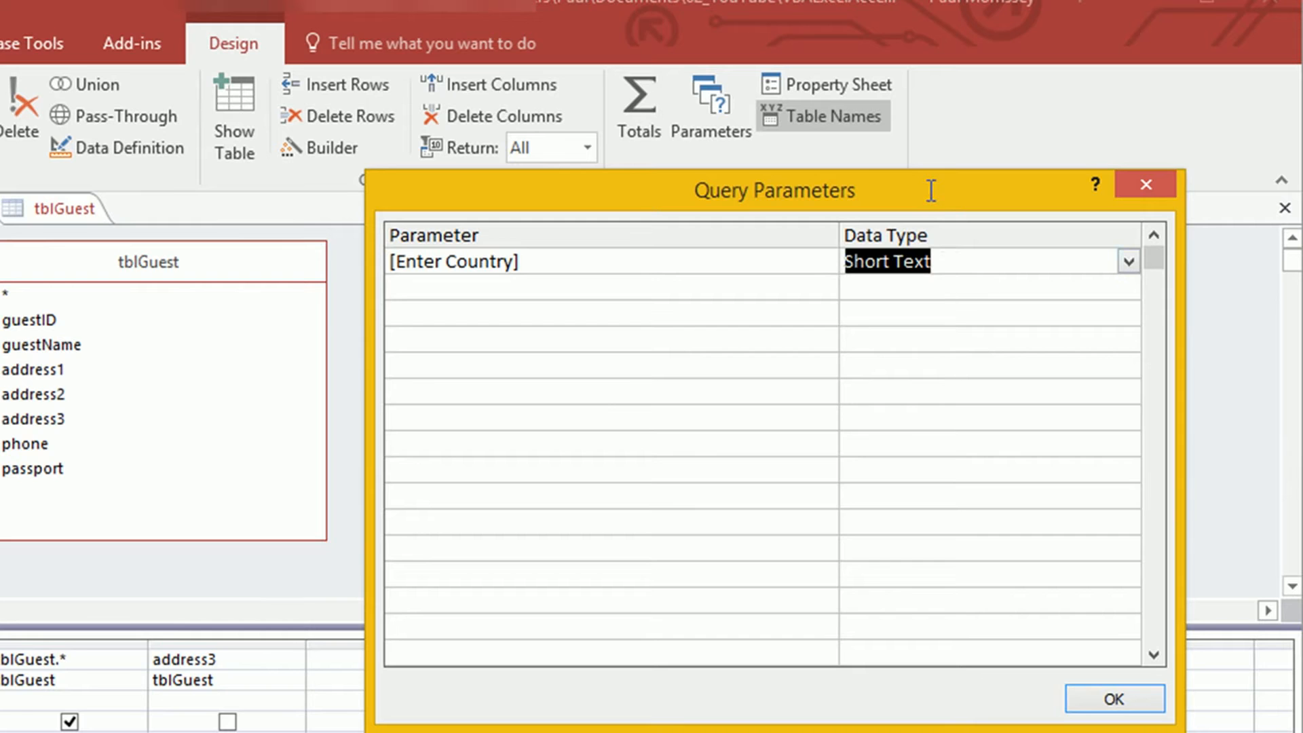
{"action": "left_click", "coordinate": [1114, 699]}
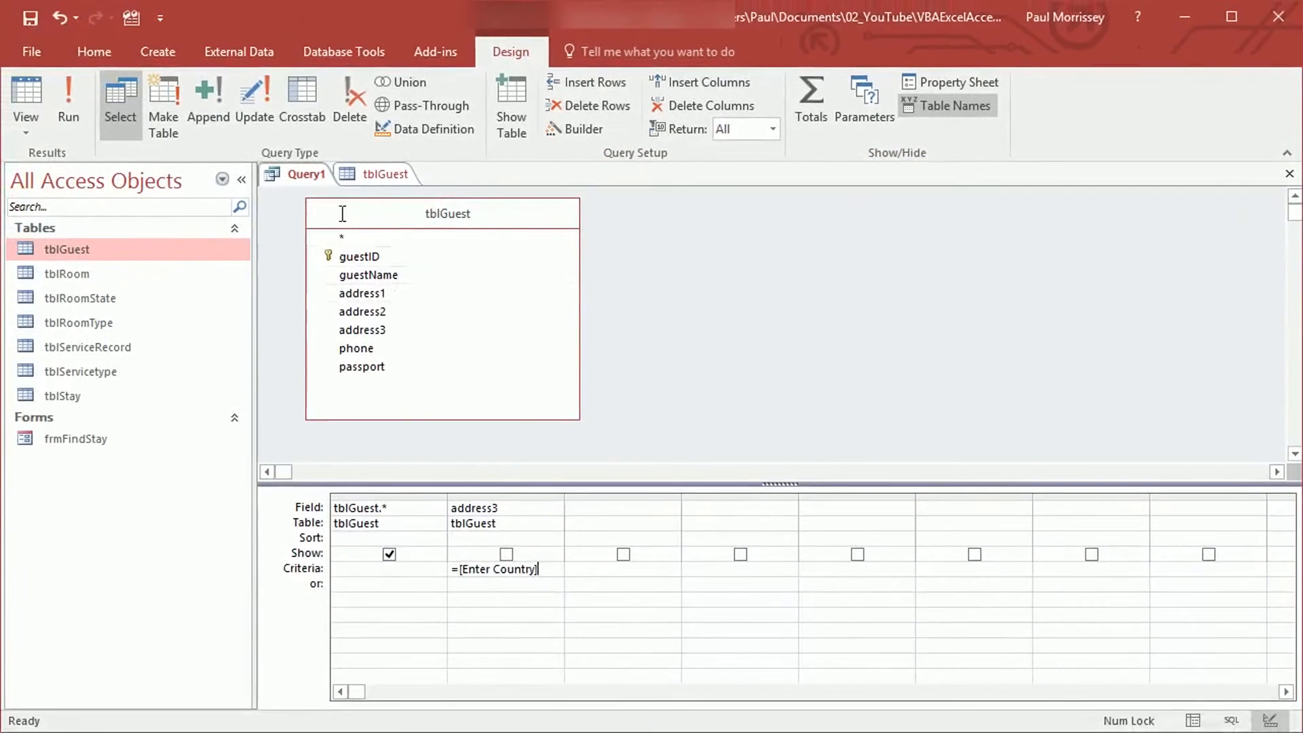
Save the query as qryGuestsFromCountry and run it to bring up the country prompt
{"action": "right_click", "coordinate": [226, 182]}
{"action": "left_click", "coordinate": [275, 204]}
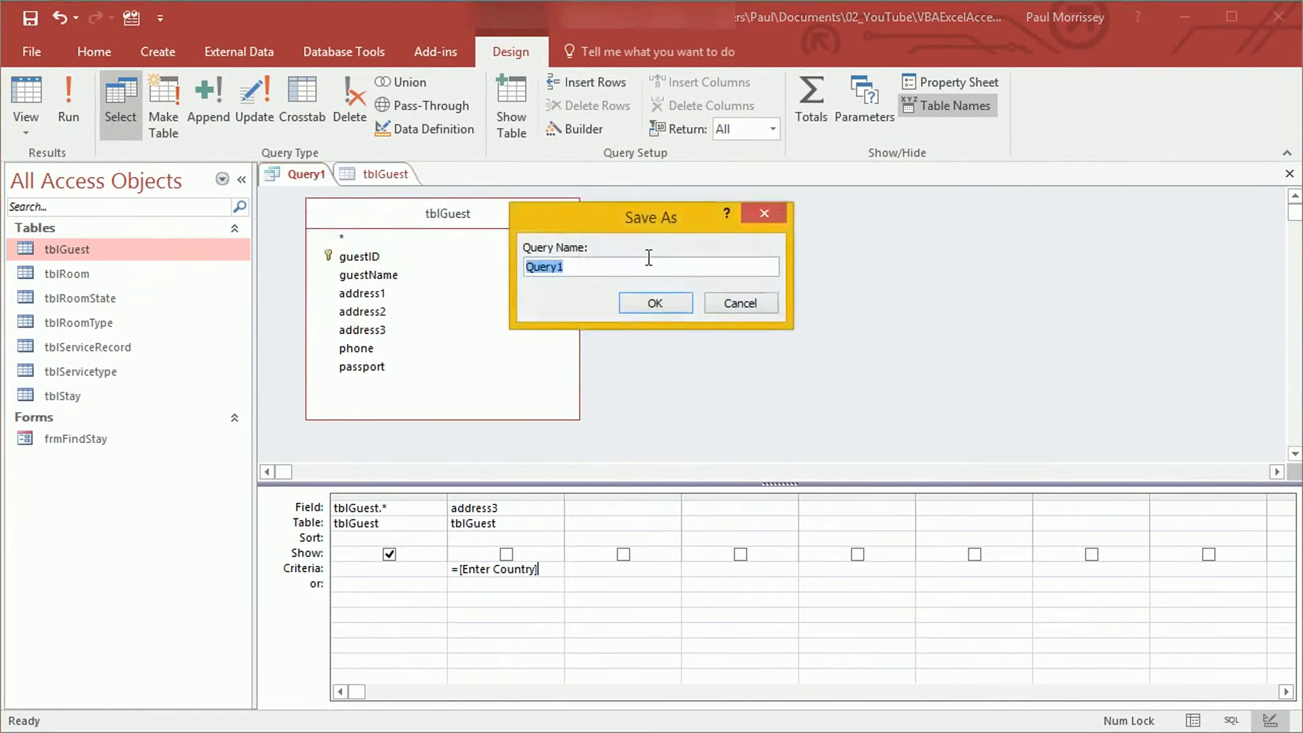
{"action": "type", "text": "qryGuestsFromCountry"}
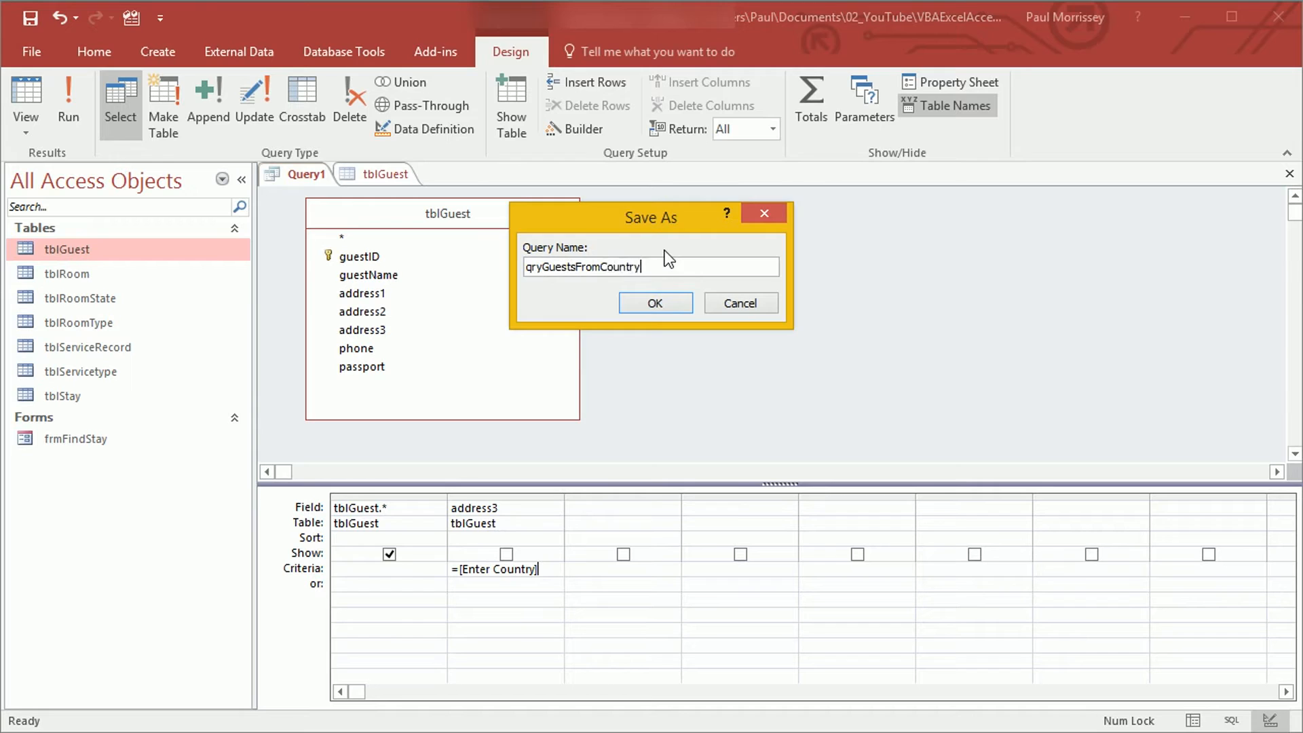
{"action": "key", "text": "Return"}
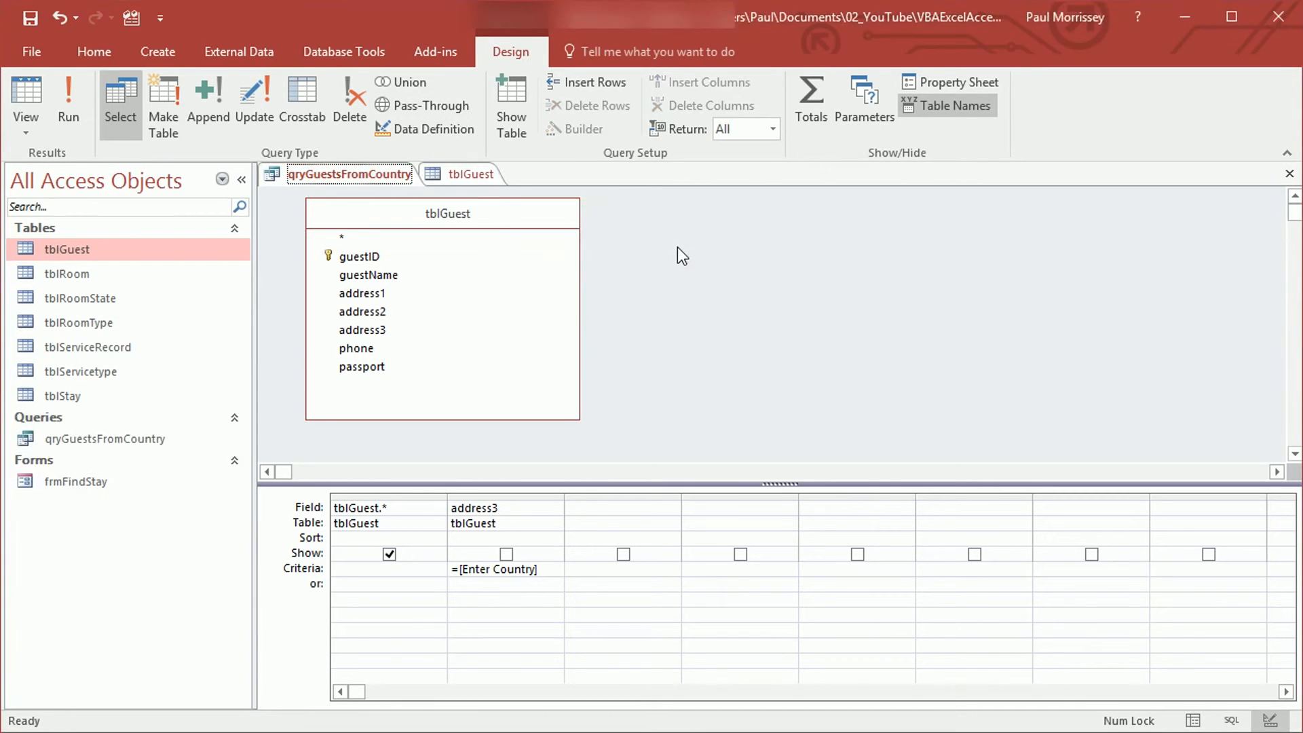
{"action": "left_click", "coordinate": [76, 112]}
{"action": "left_click_drag", "start_coordinate": [599, 207], "coordinate": [725, 254]}
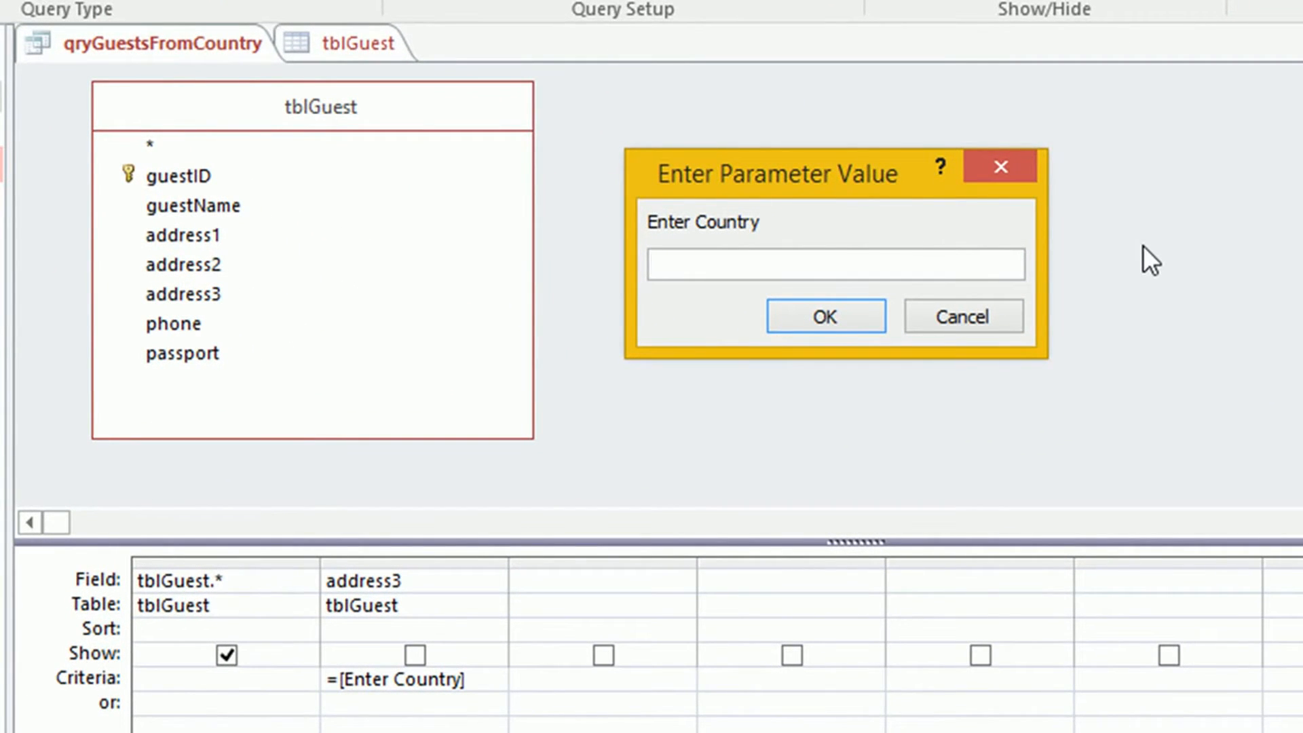
Answer Australia and compare the three results against the six-guest tblGuest table
{"action": "type", "text": "Australia"}
{"action": "key", "text": "Return"}
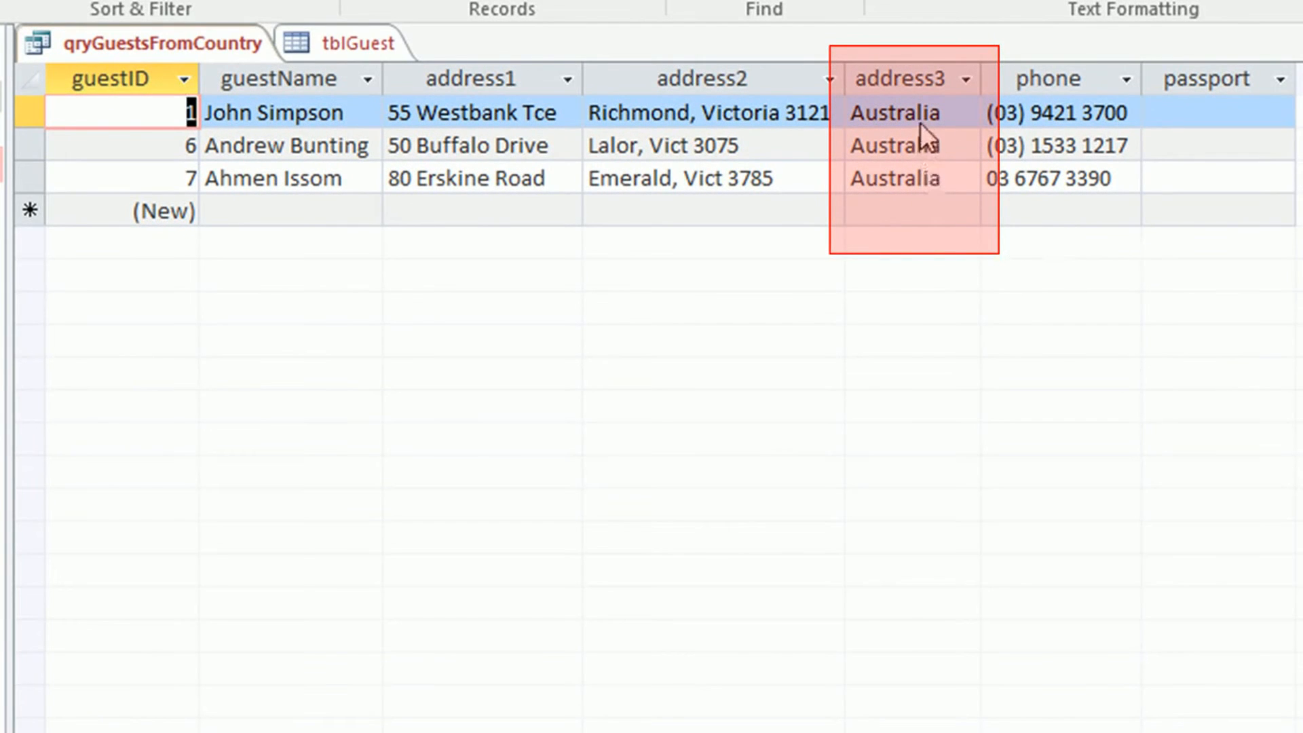
{"action": "left_click", "coordinate": [336, 50]}
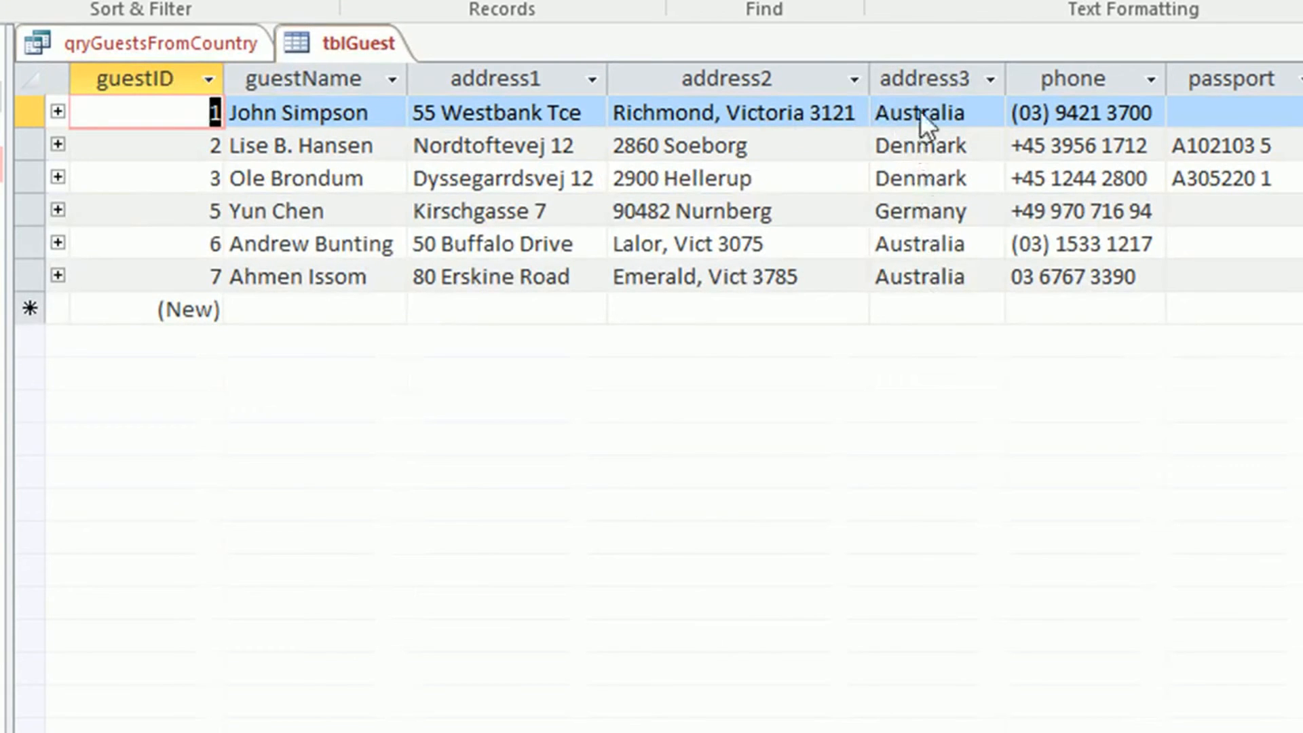
{"action": "left_click", "coordinate": [139, 42]}
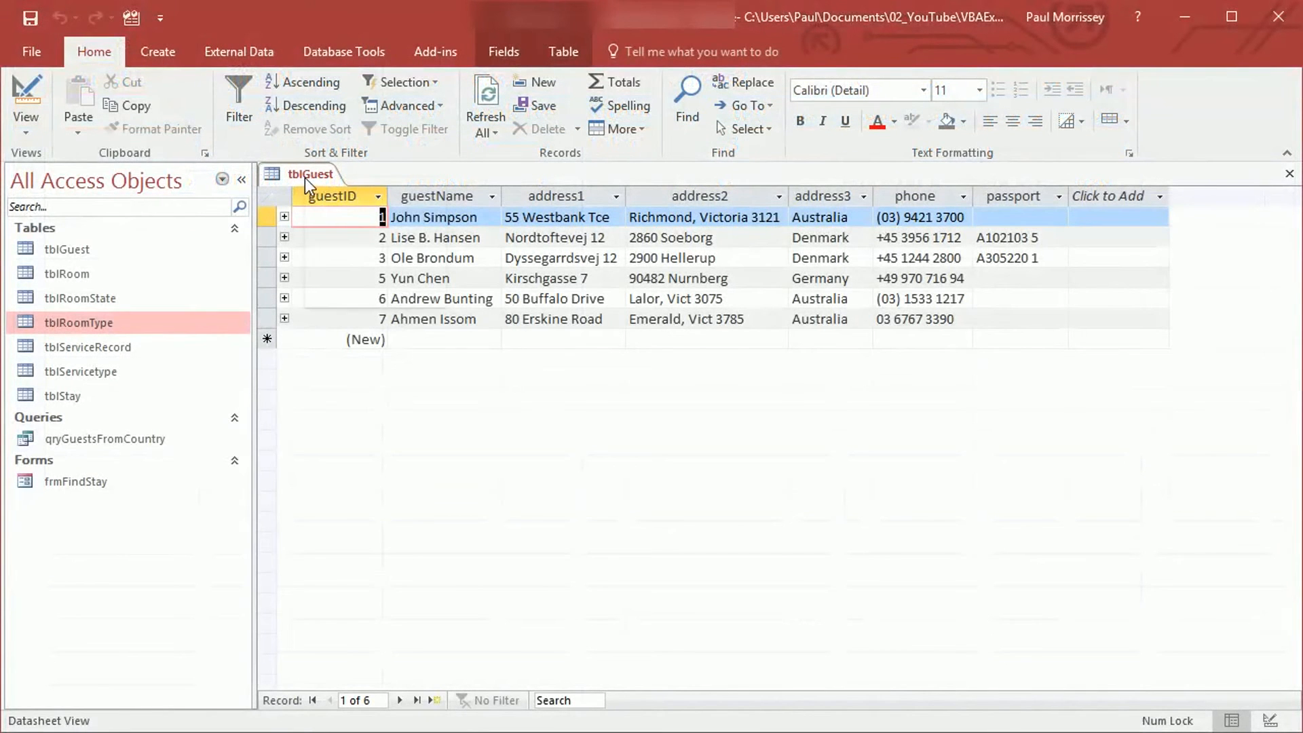
Close tblGuest and open tblRoomType to view its price1 and price2 rates
{"action": "right_click", "coordinate": [304, 178]}
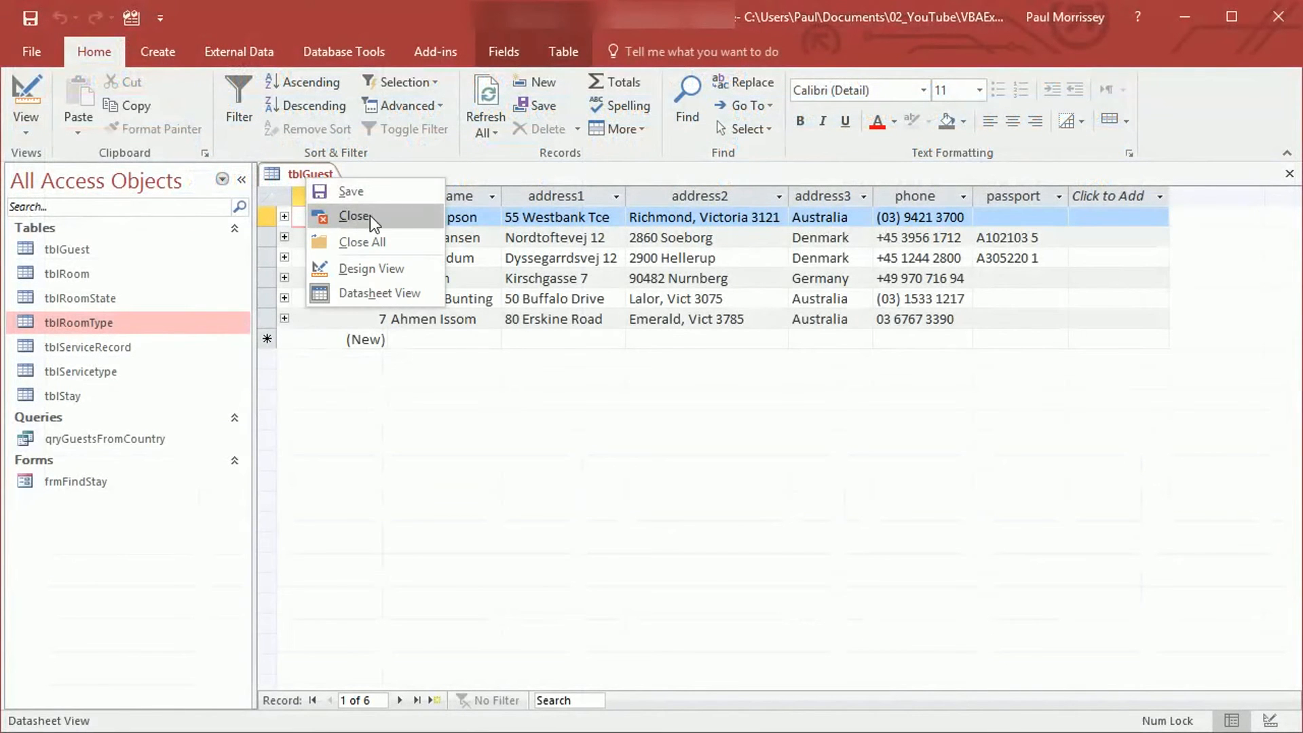
{"action": "left_click", "coordinate": [390, 217]}
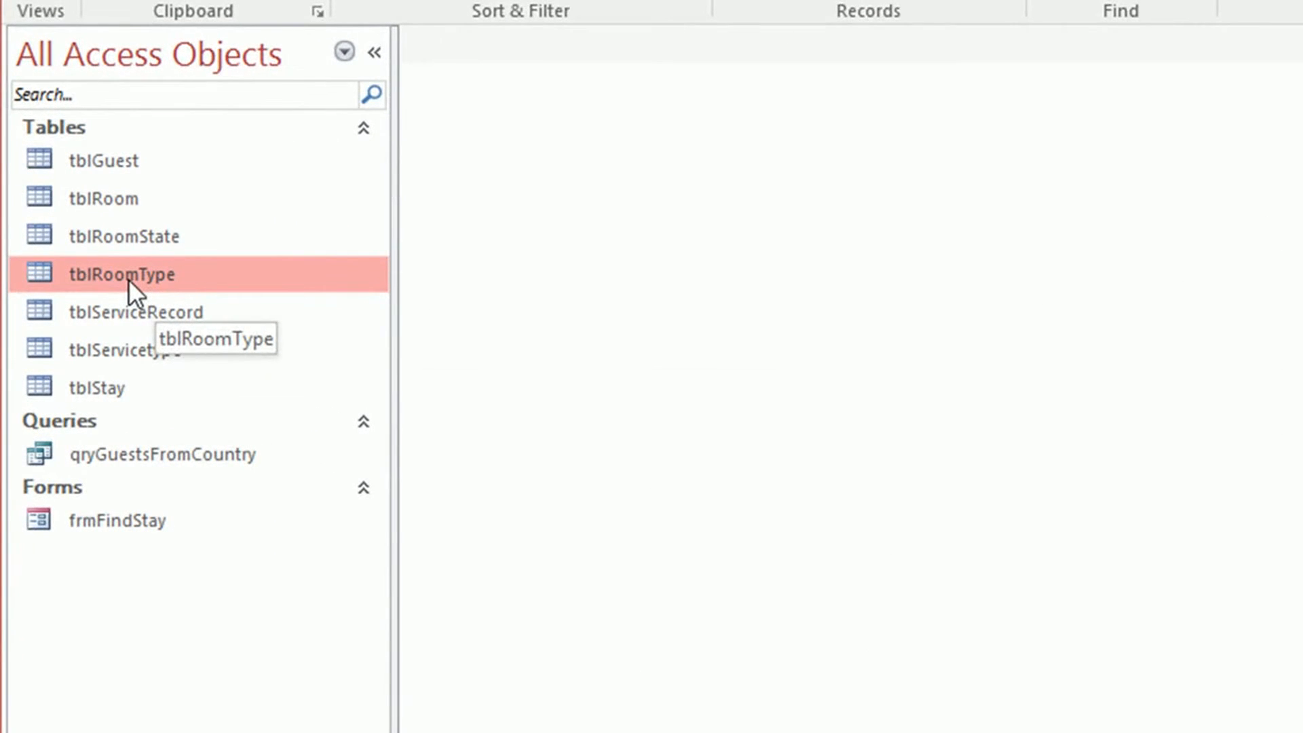
{"action": "double_click", "coordinate": [129, 279]}
{"action": "left_click", "coordinate": [1015, 186]}
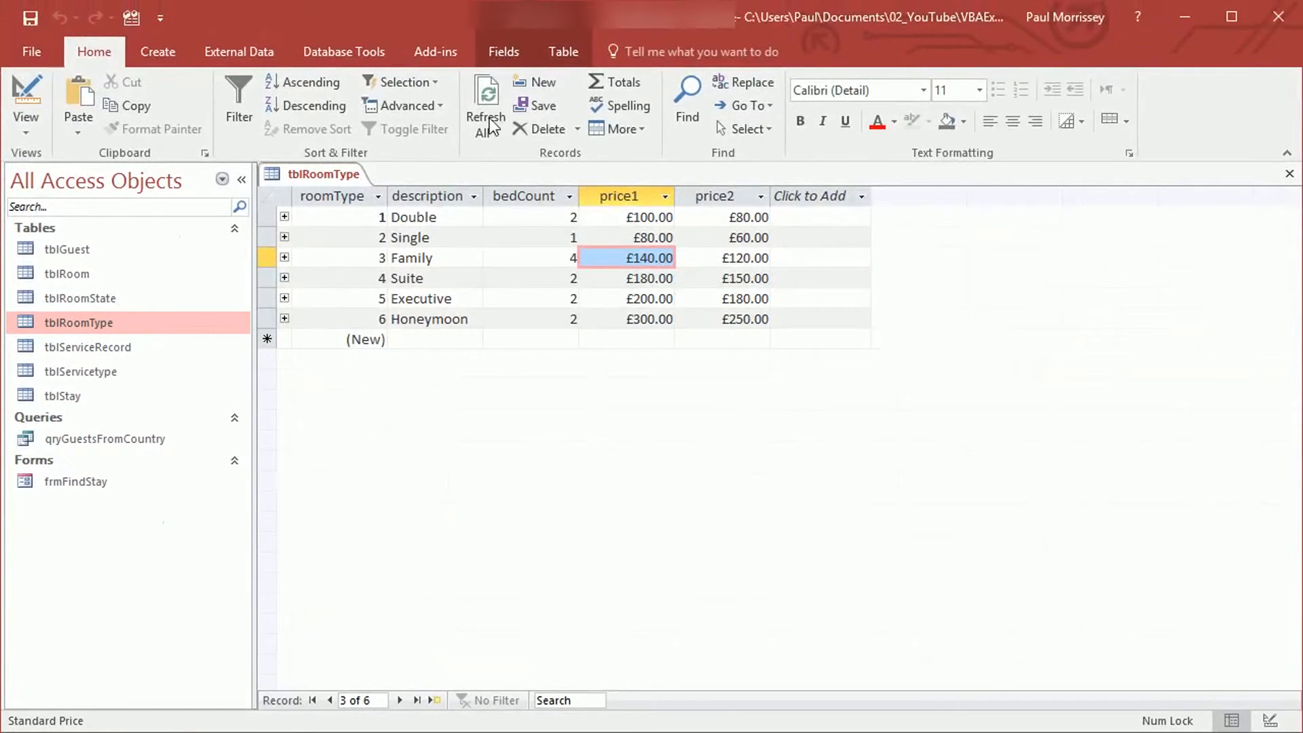
Start a new query design with tblRoomType as its source table
{"action": "left_click", "coordinate": [163, 49]}
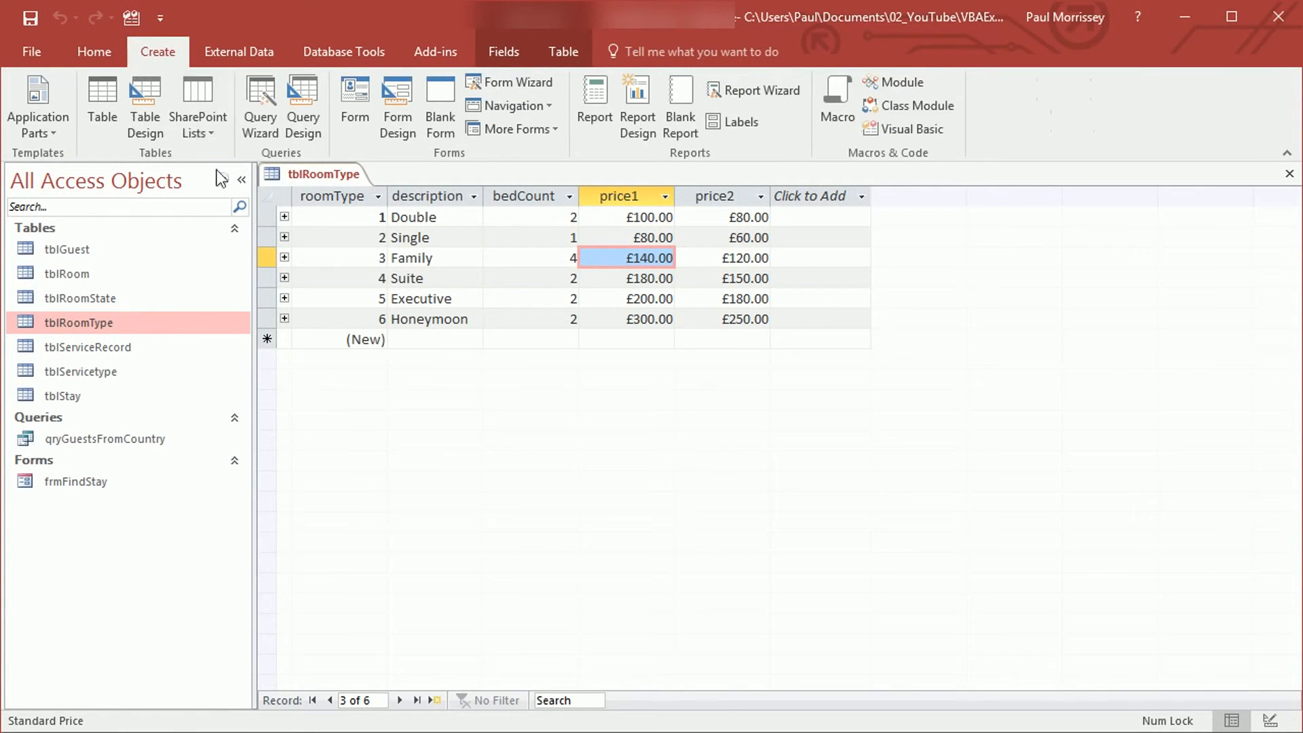
{"action": "left_click", "coordinate": [304, 115]}
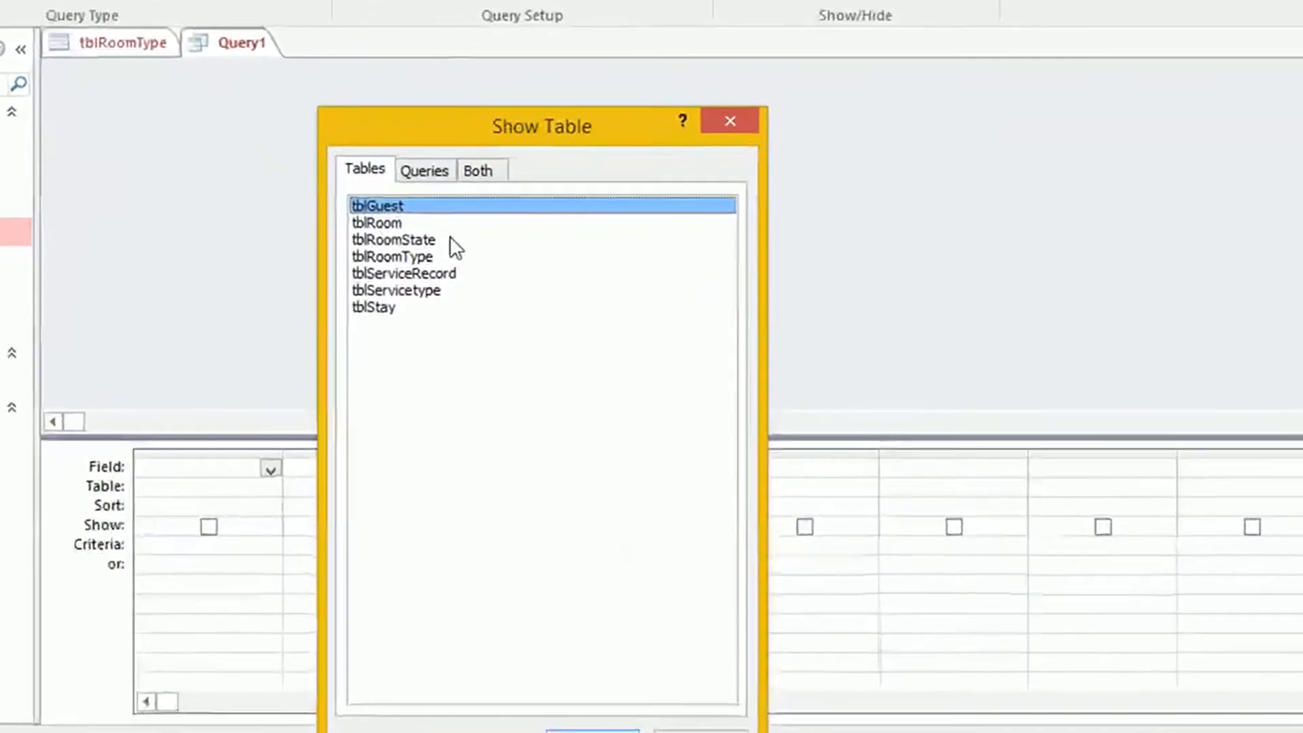
{"action": "left_click", "coordinate": [407, 256]}
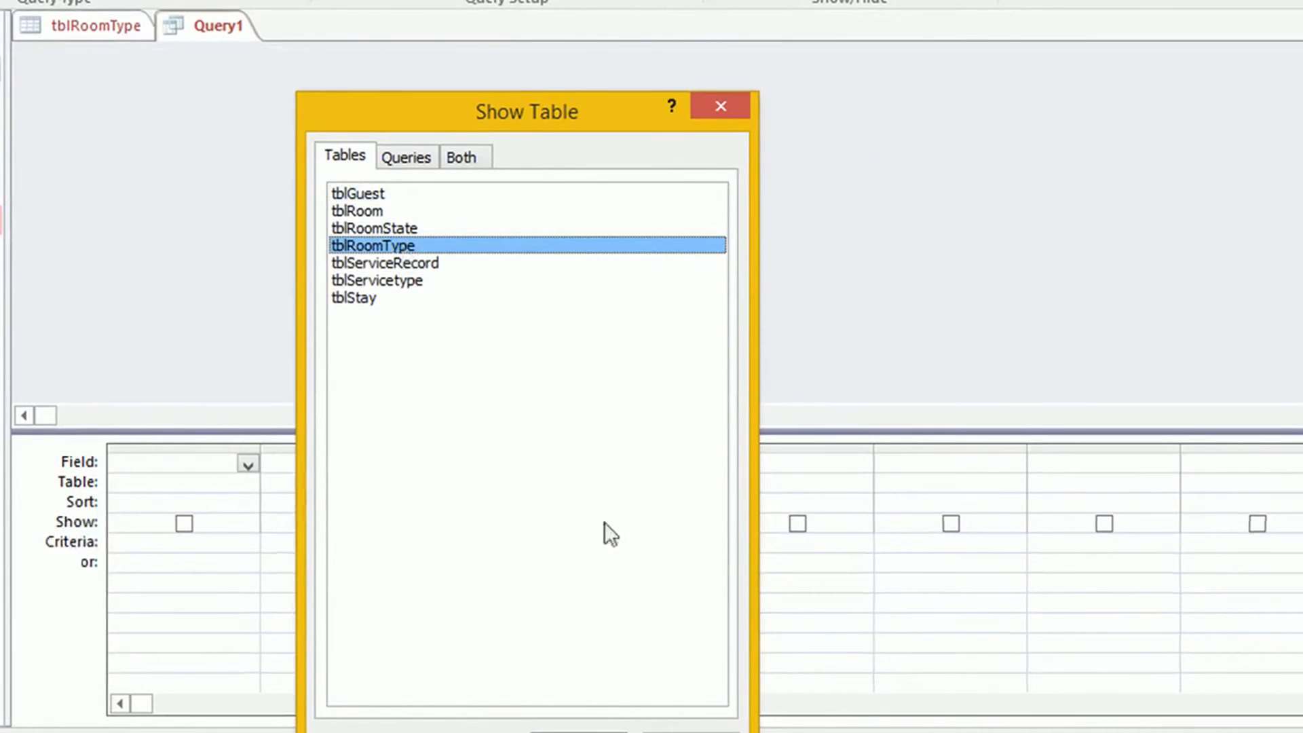
{"action": "left_click_drag", "start_coordinate": [598, 112], "coordinate": [697, 15]}
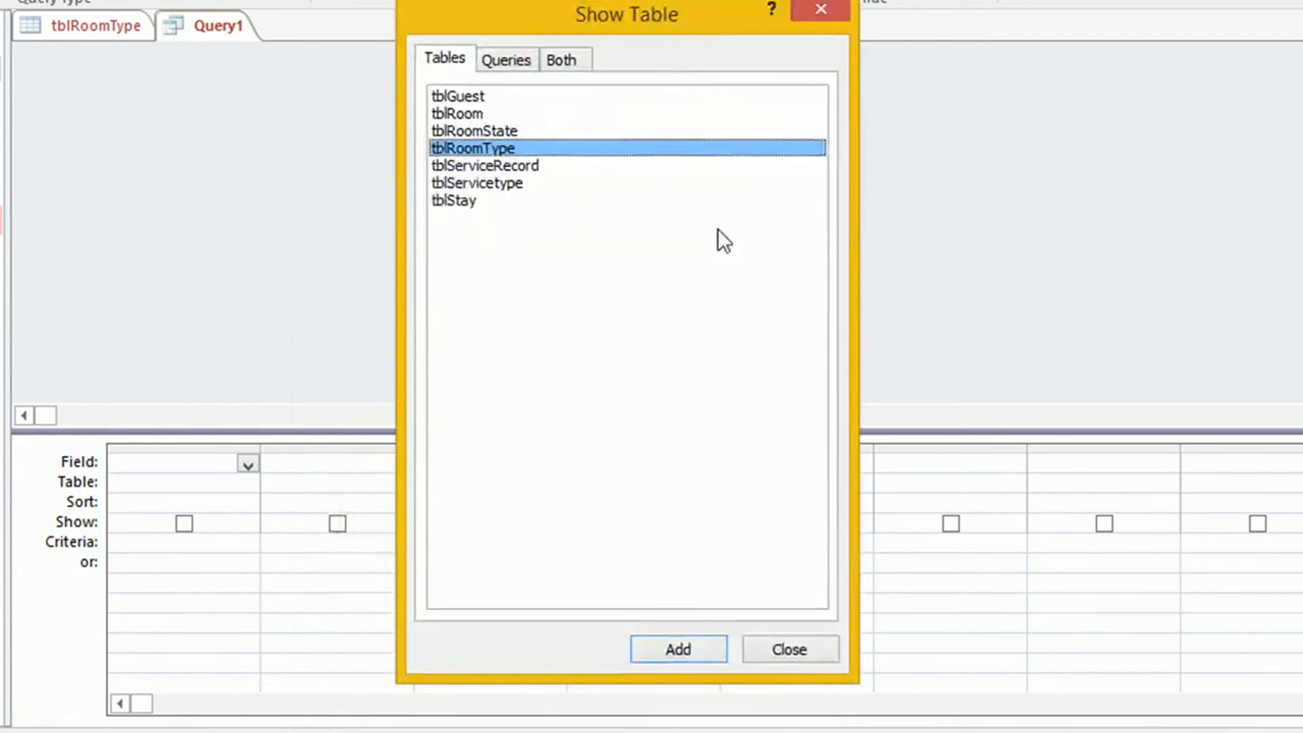
{"action": "left_click", "coordinate": [699, 645]}
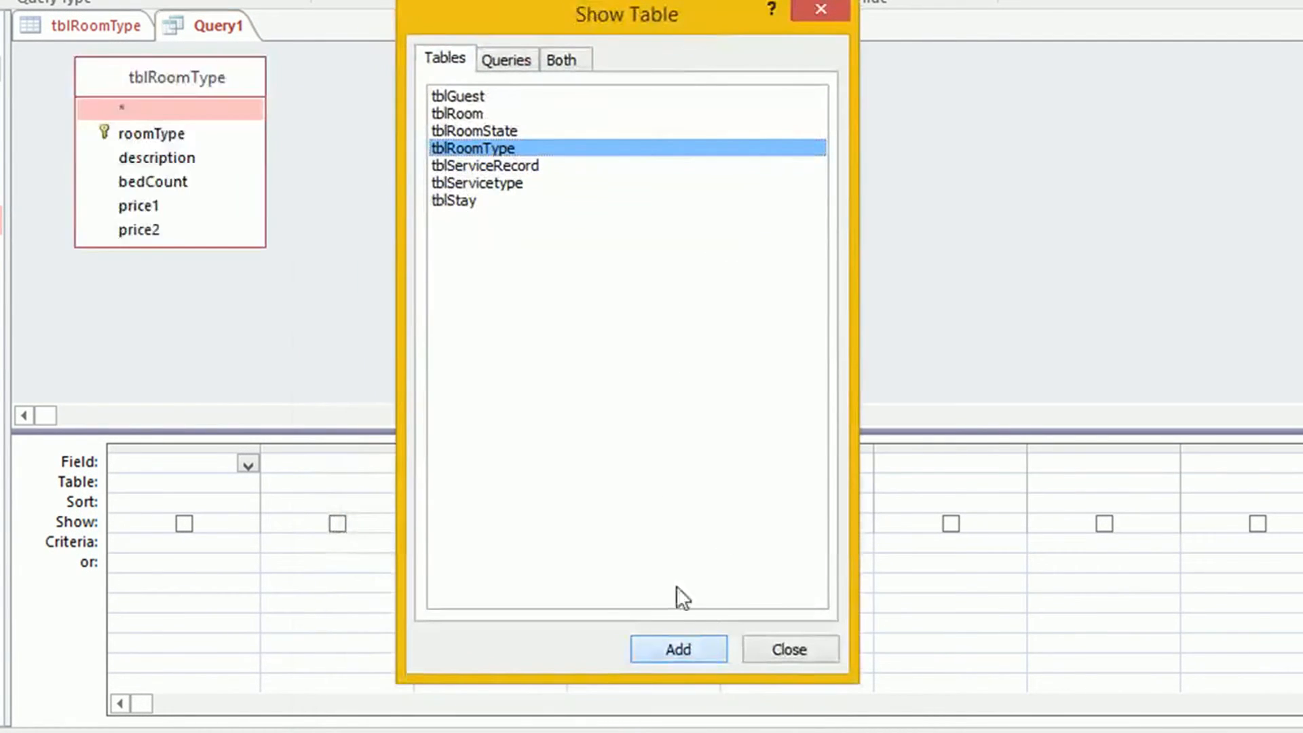
{"action": "left_click", "coordinate": [821, 10]}
Add roomType, description and price1 to the grid, with price1 criterion <[Input Price]
{"action": "left_click_drag", "start_coordinate": [163, 132], "coordinate": [189, 458]}
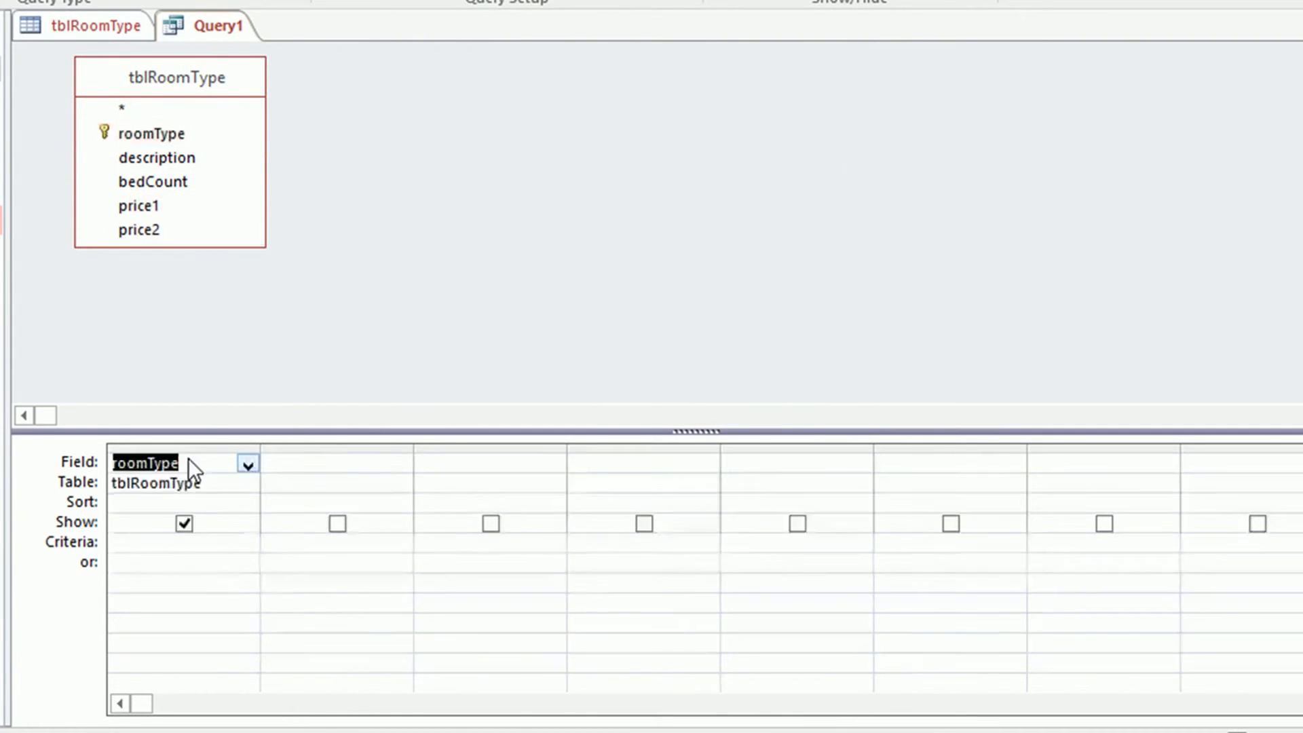
{"action": "left_click_drag", "start_coordinate": [204, 160], "coordinate": [353, 470]}
{"action": "left_click_drag", "start_coordinate": [148, 206], "coordinate": [541, 464]}
{"action": "left_click", "coordinate": [478, 547]}
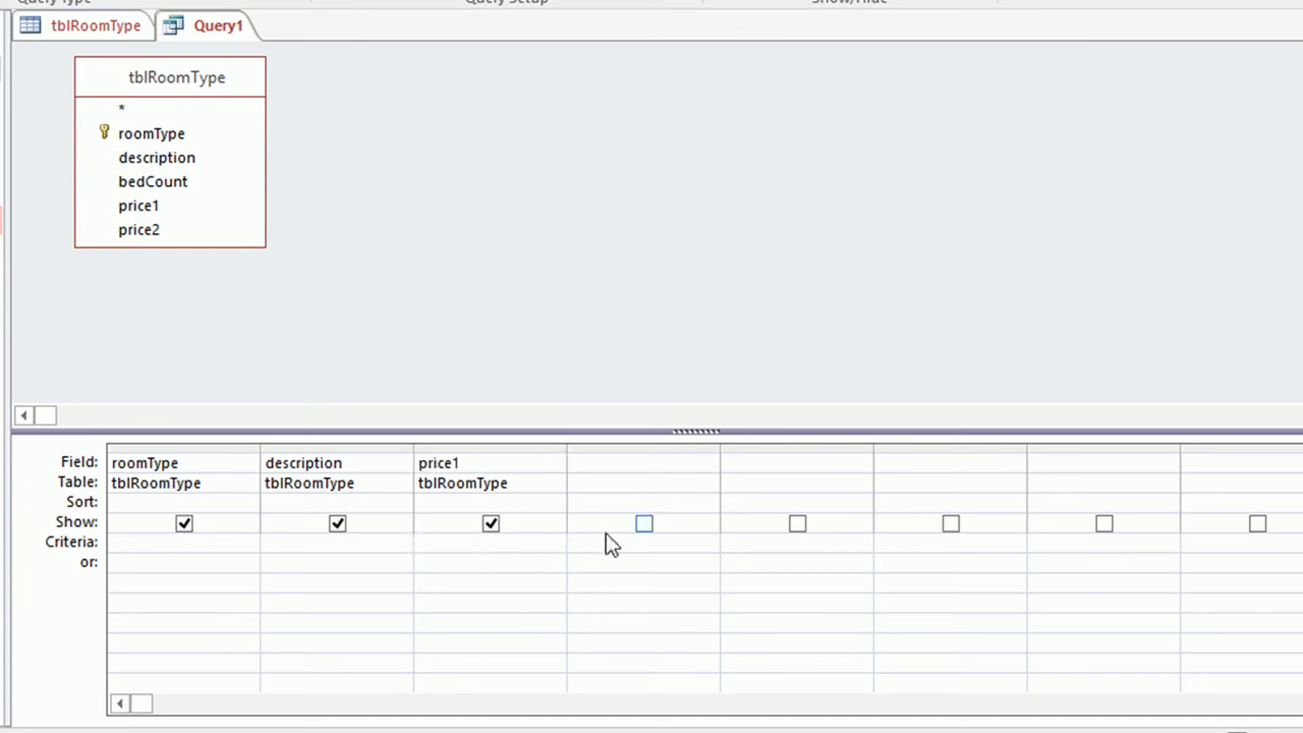
{"action": "type", "text": "<[Input "}
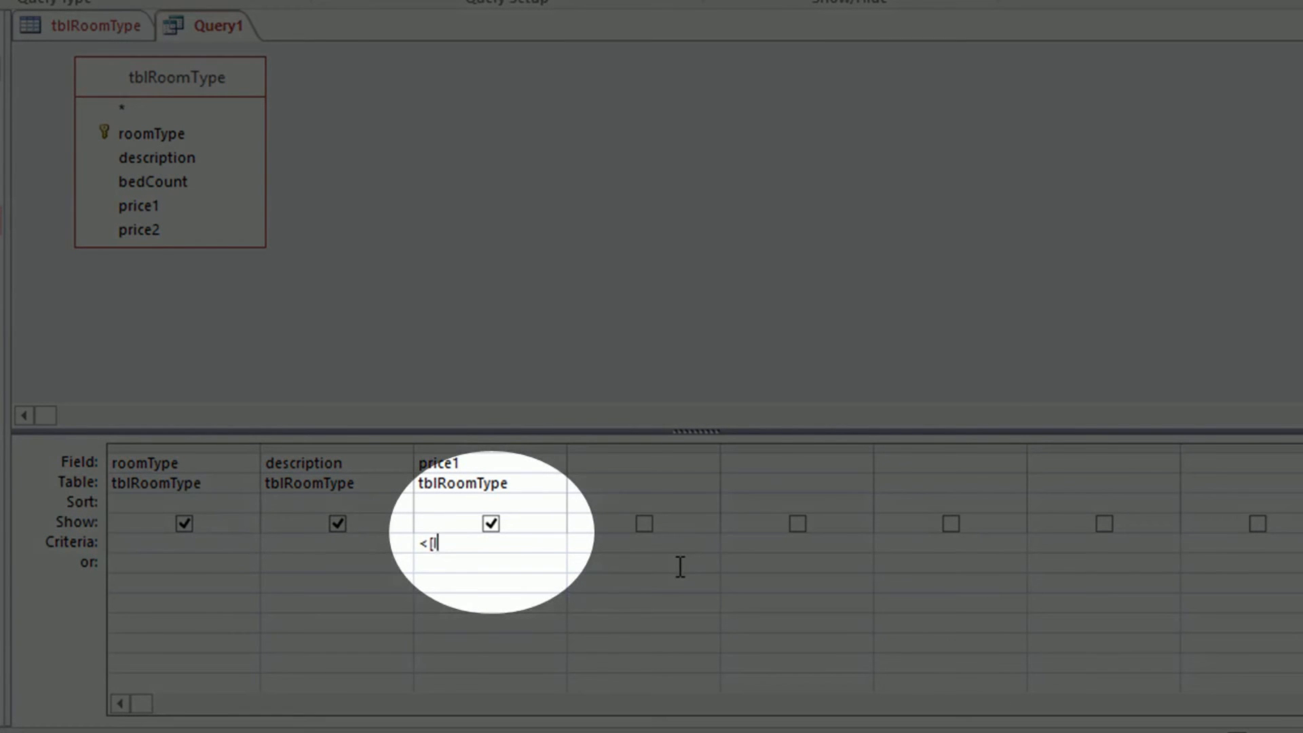
{"action": "type", "text": "Price]"}
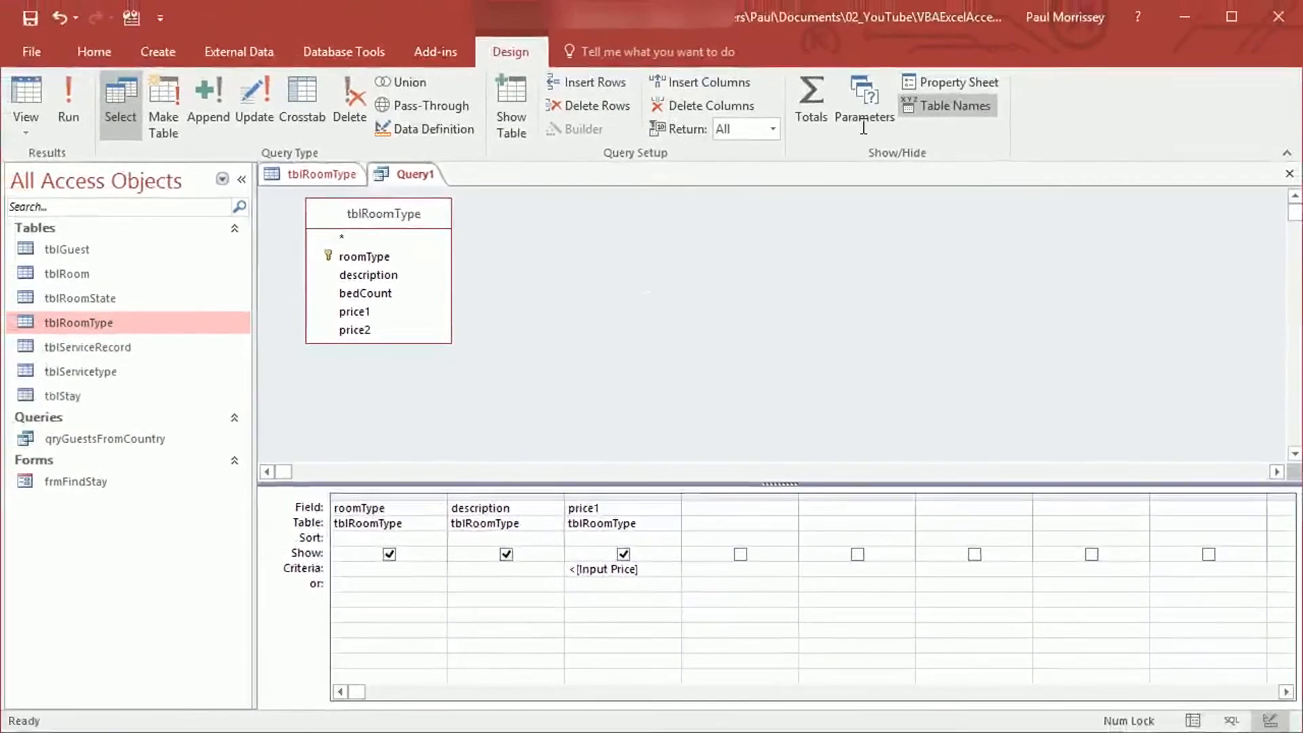
{"action": "left_click", "coordinate": [864, 127]}
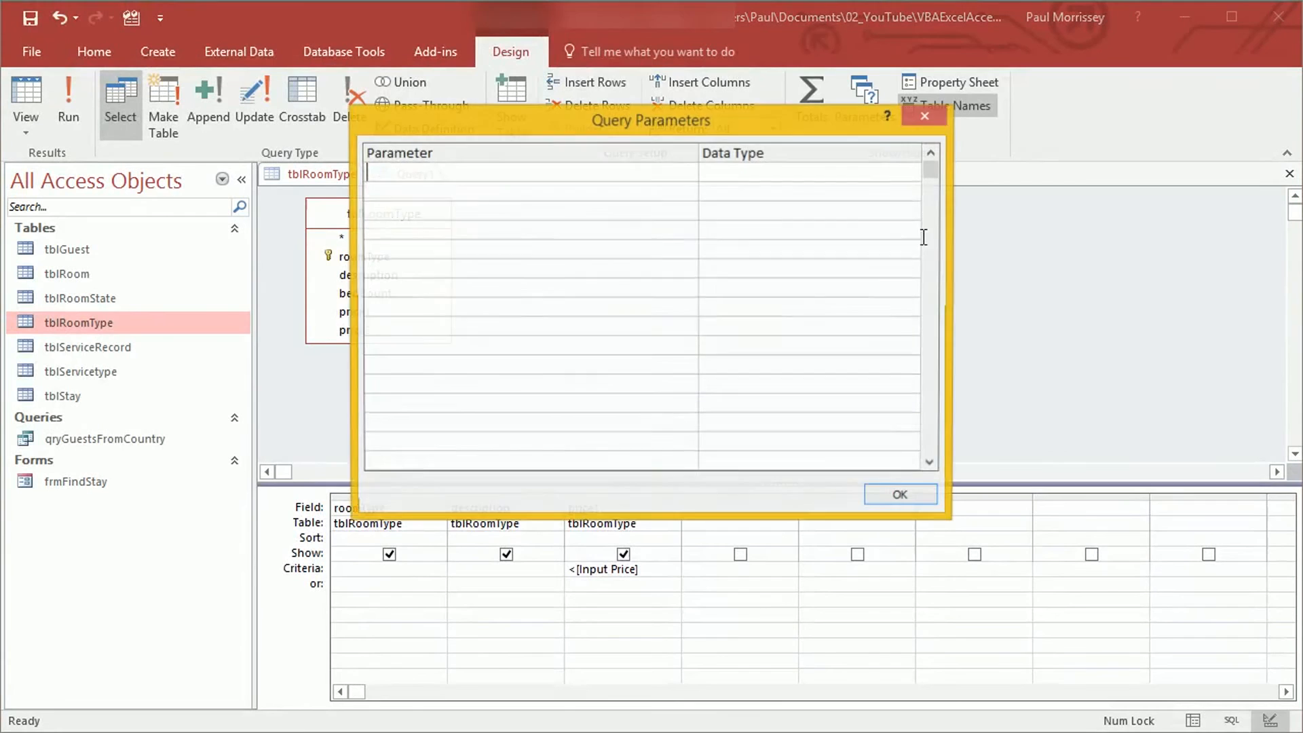
Declare Input Price as a Currency query parameter
{"action": "left_click_drag", "start_coordinate": [732, 112], "coordinate": [991, 68]}
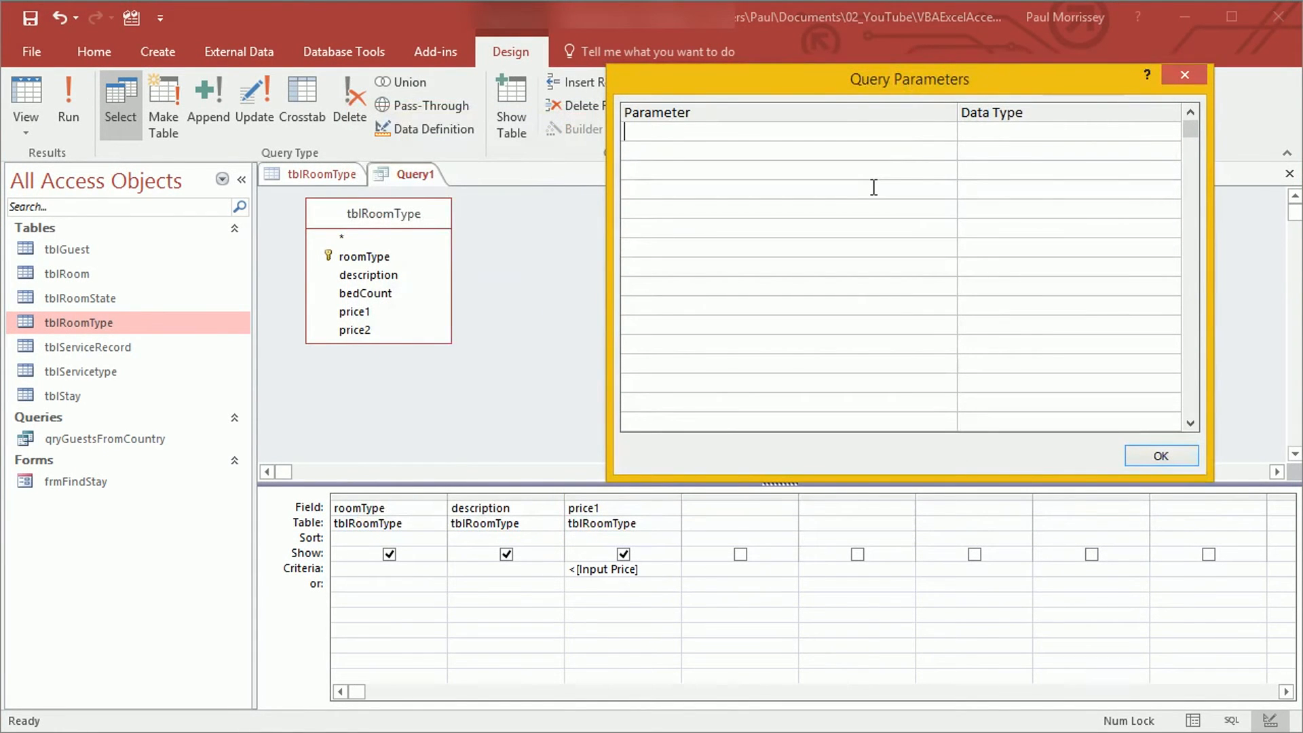
{"action": "type", "text": "Input Price"}
{"action": "key", "text": "Tab"}
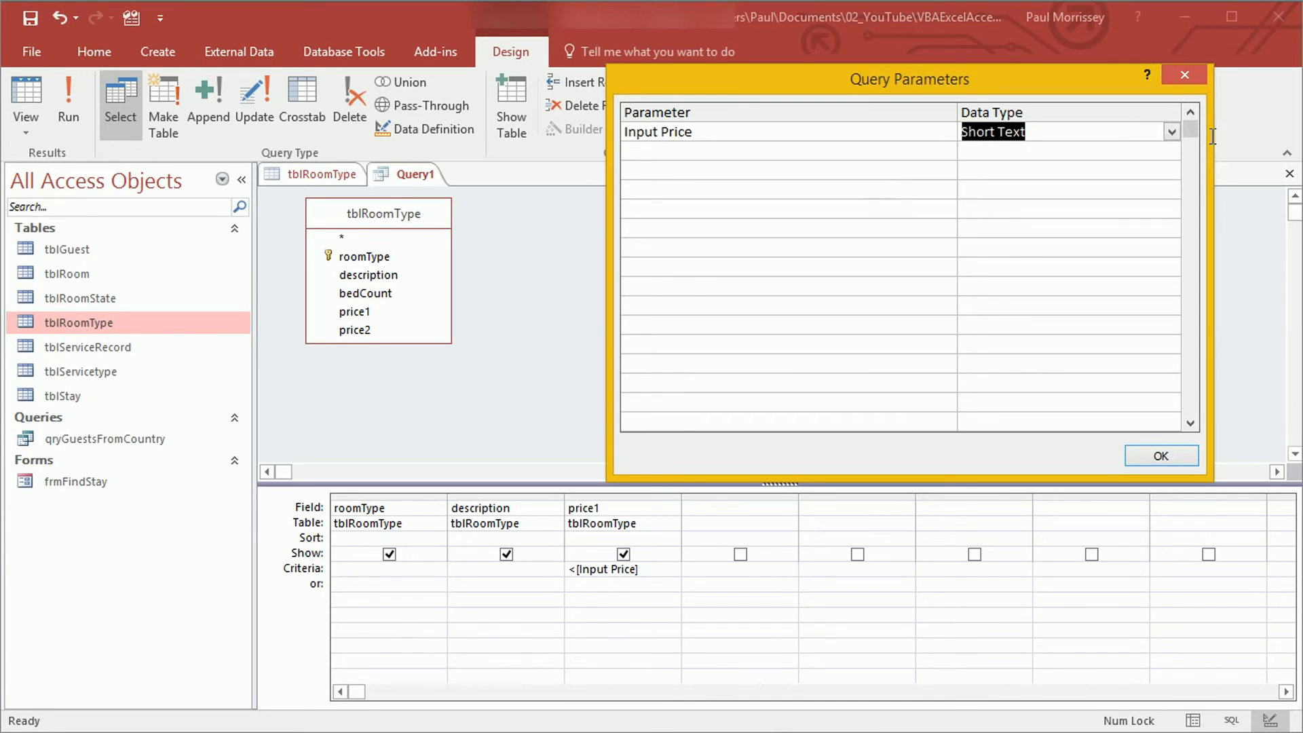
{"action": "left_click", "coordinate": [1172, 132]}
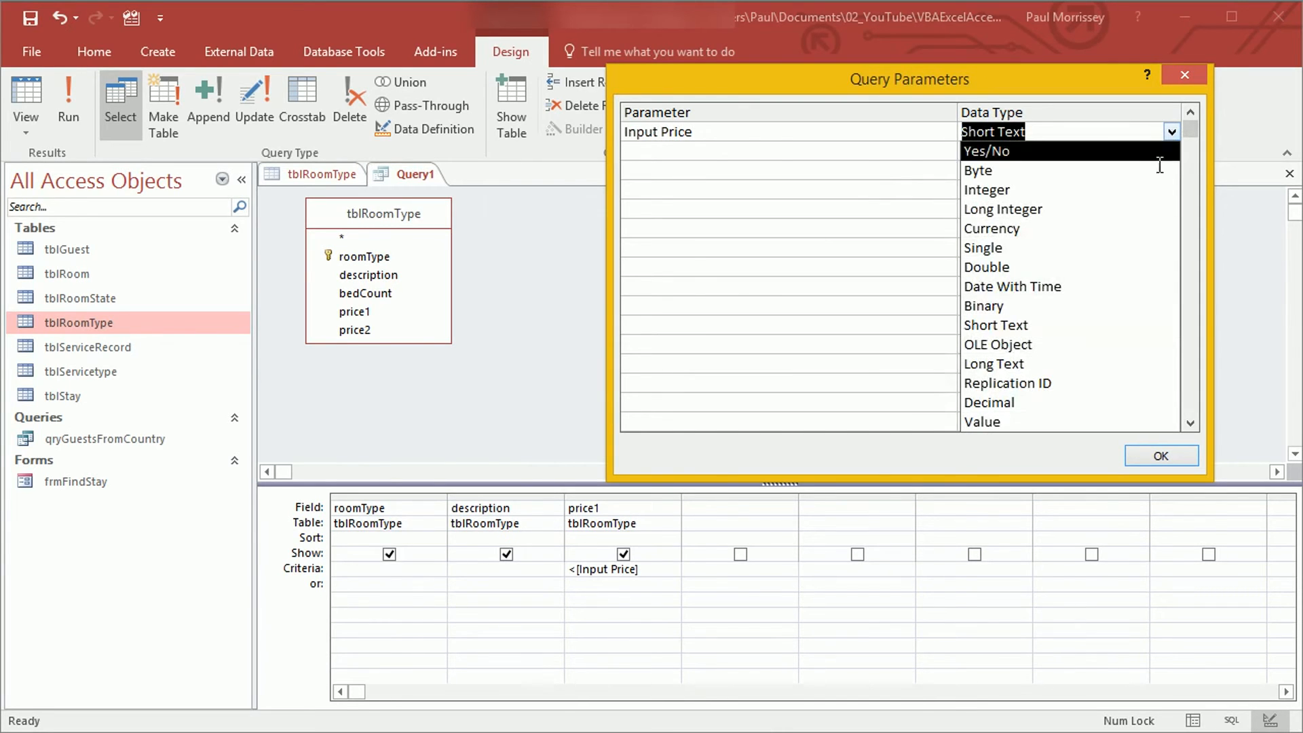
{"action": "left_click", "coordinate": [1099, 228]}
{"action": "left_click", "coordinate": [1155, 455]}
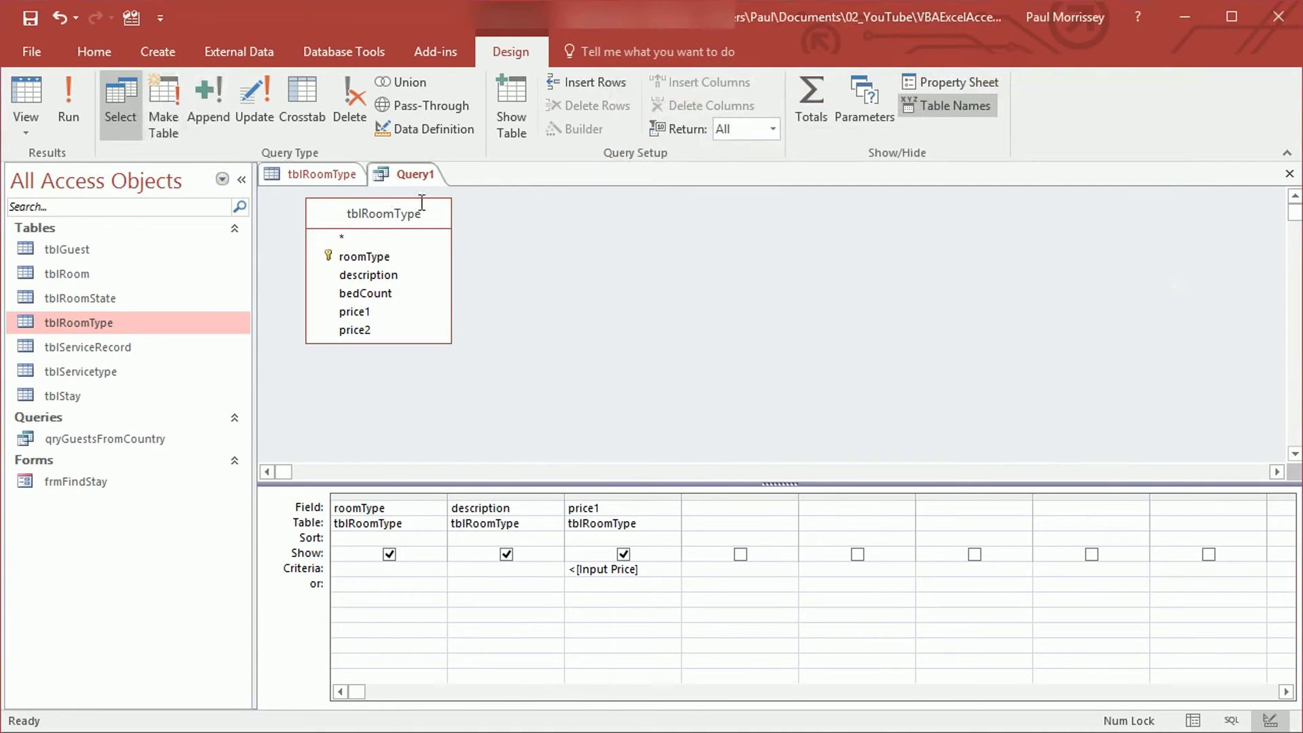
Save the query as qryRoomsBelowPrice
{"action": "right_click", "coordinate": [412, 175]}
{"action": "left_click", "coordinate": [434, 186]}
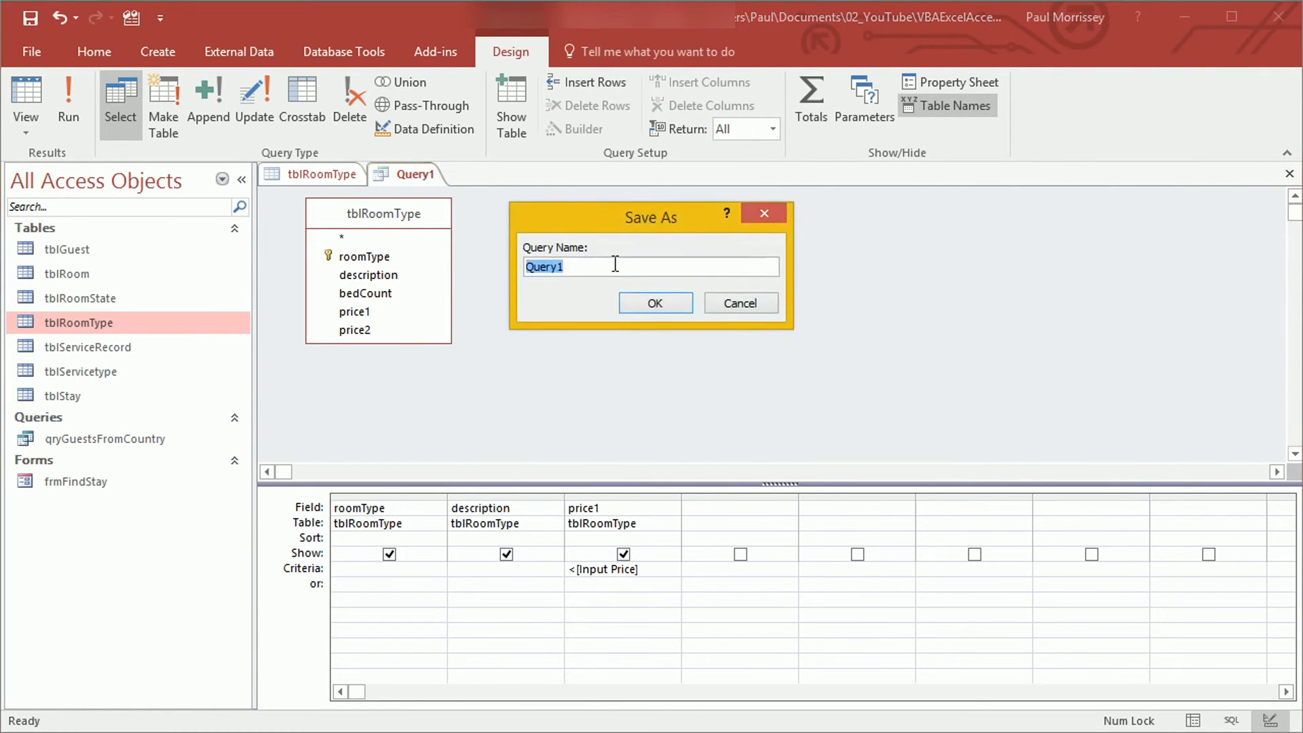
{"action": "type", "text": "qry"}
{"action": "key", "text": "BackSpace"}
{"action": "key", "text": "BackSpace"}
{"action": "type", "text": "ryRoomsBelowPrice"}
{"action": "key", "text": "Return"}
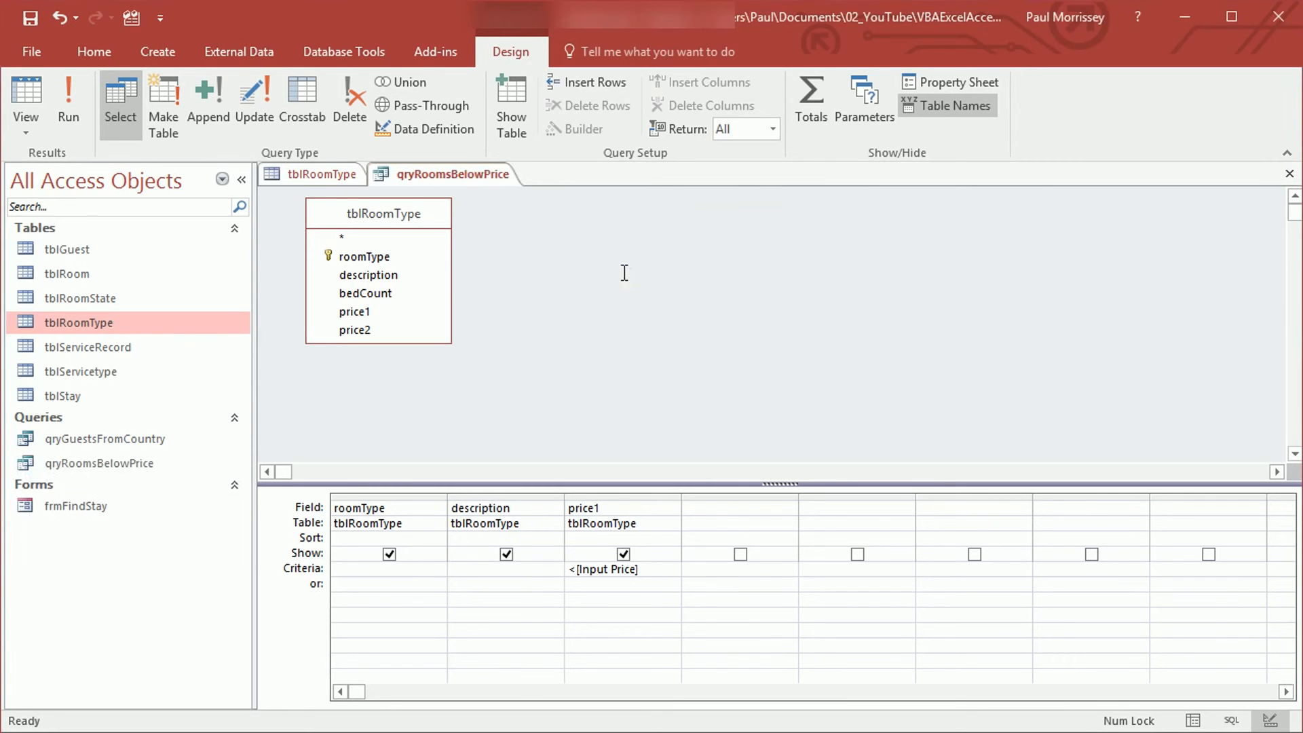
Run the query with a price of 150, listing Double, Single and Family rooms
{"action": "left_click", "coordinate": [67, 109]}
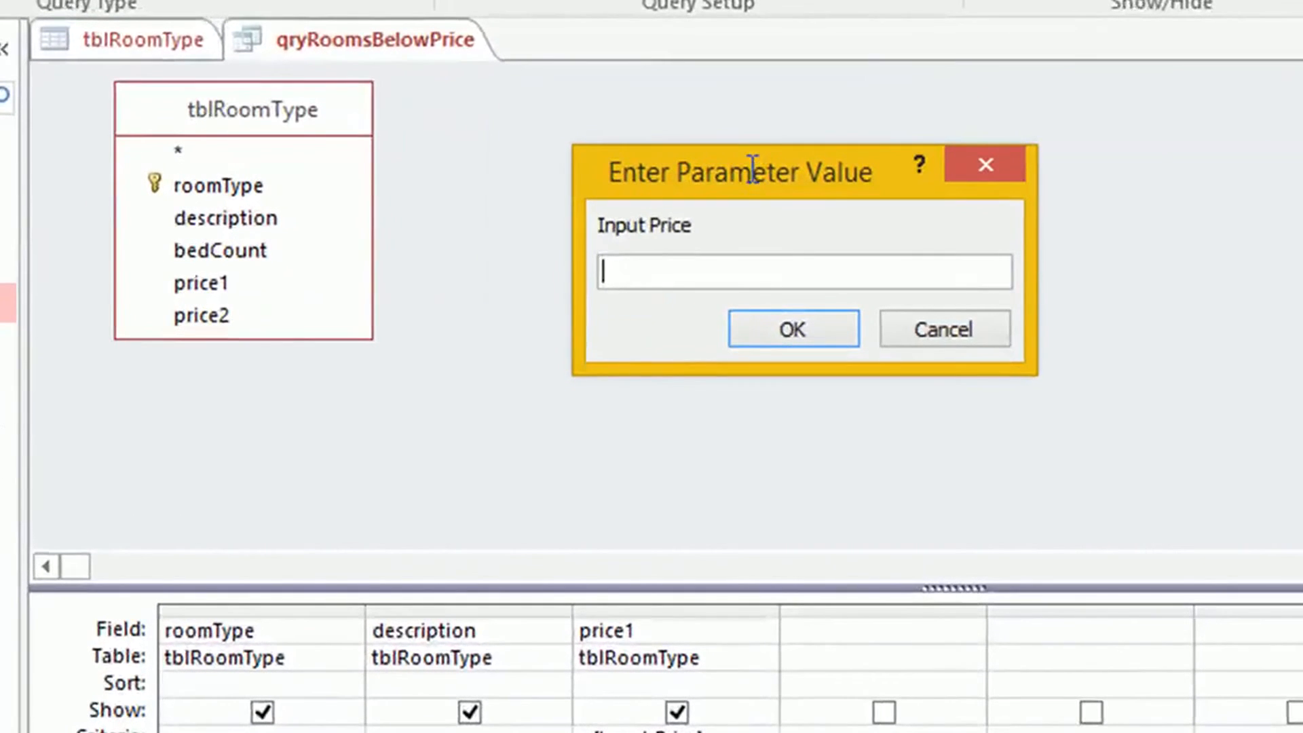
{"action": "type", "text": "150"}
{"action": "left_click", "coordinate": [787, 327]}
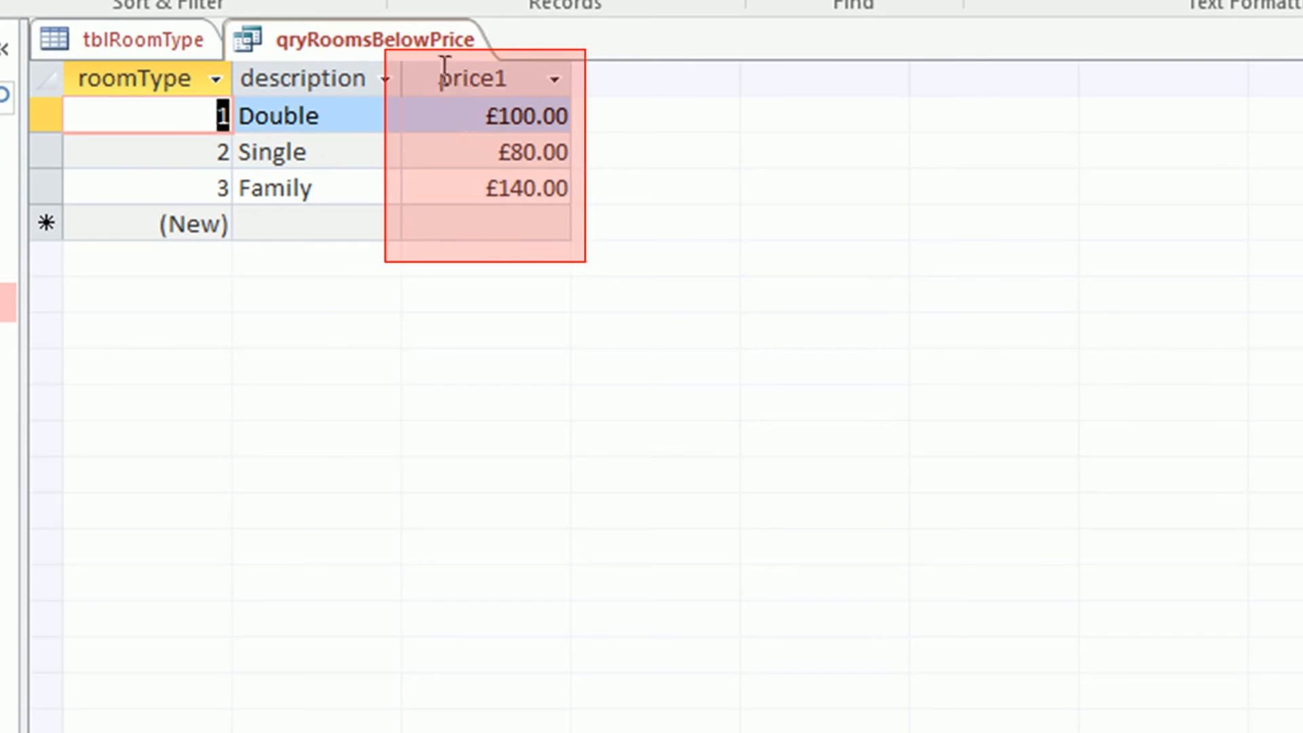
Return to Design View and run the query with 'test' as the price, getting the invalid-value error
{"action": "right_click", "coordinate": [431, 38]}
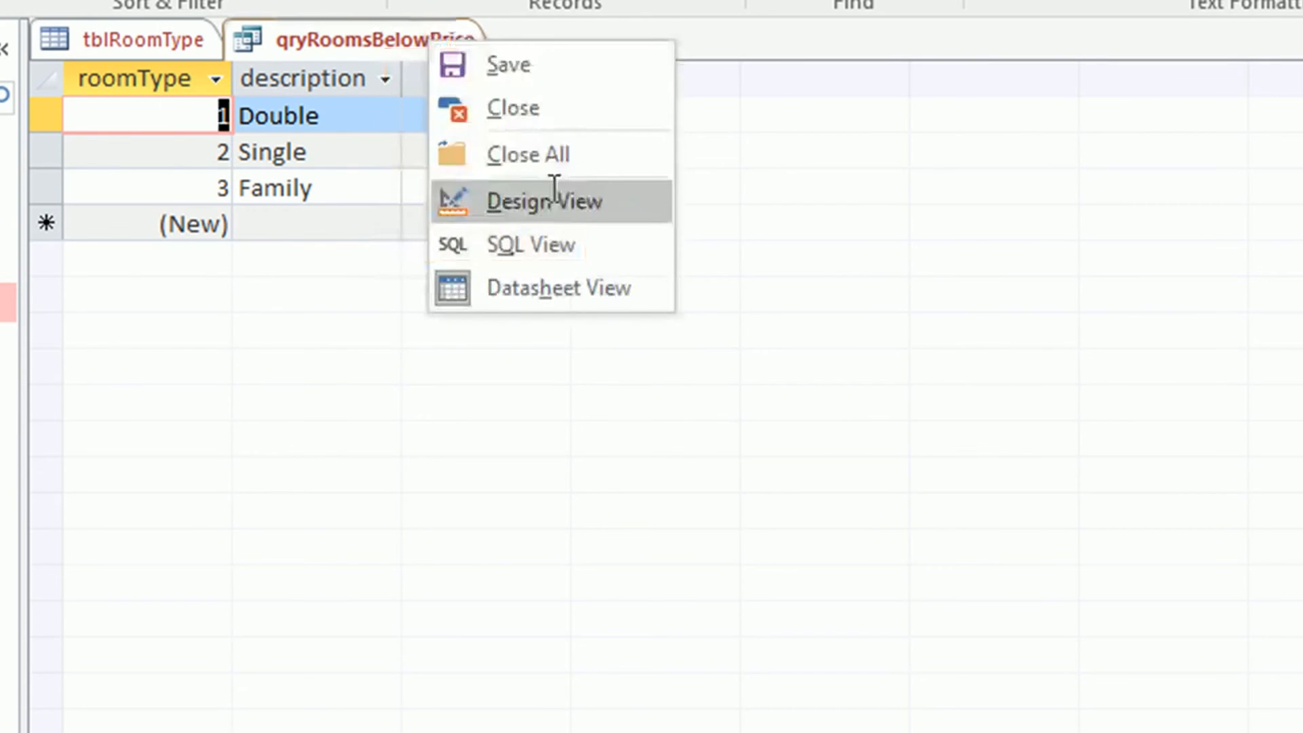
{"action": "left_click", "coordinate": [555, 197]}
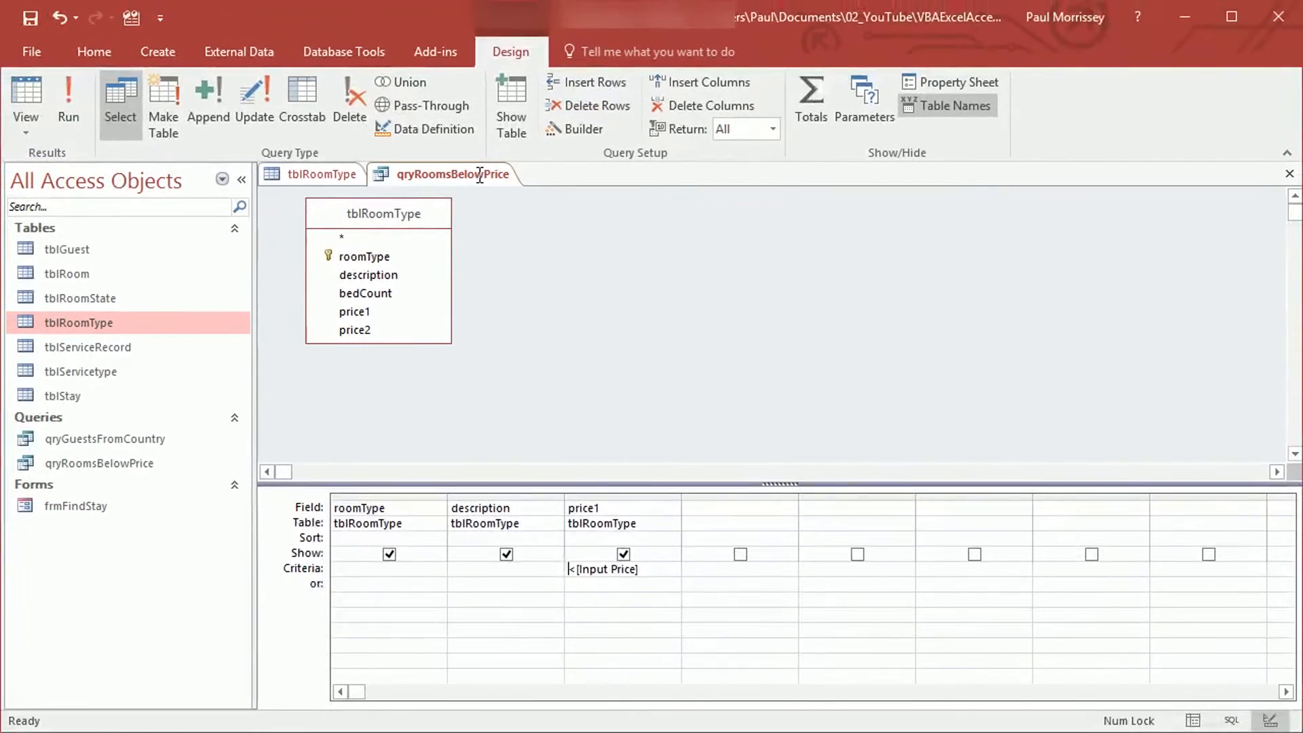
{"action": "left_click", "coordinate": [68, 100]}
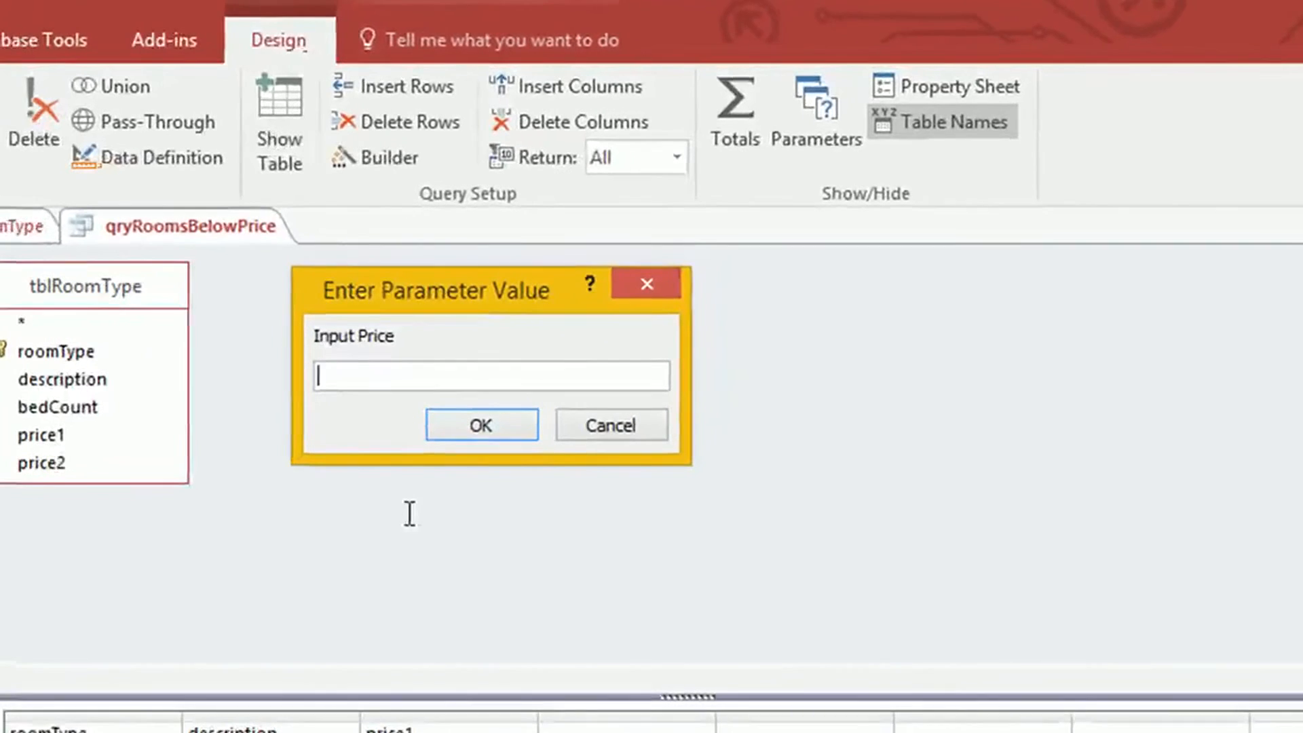
{"action": "type", "text": "test"}
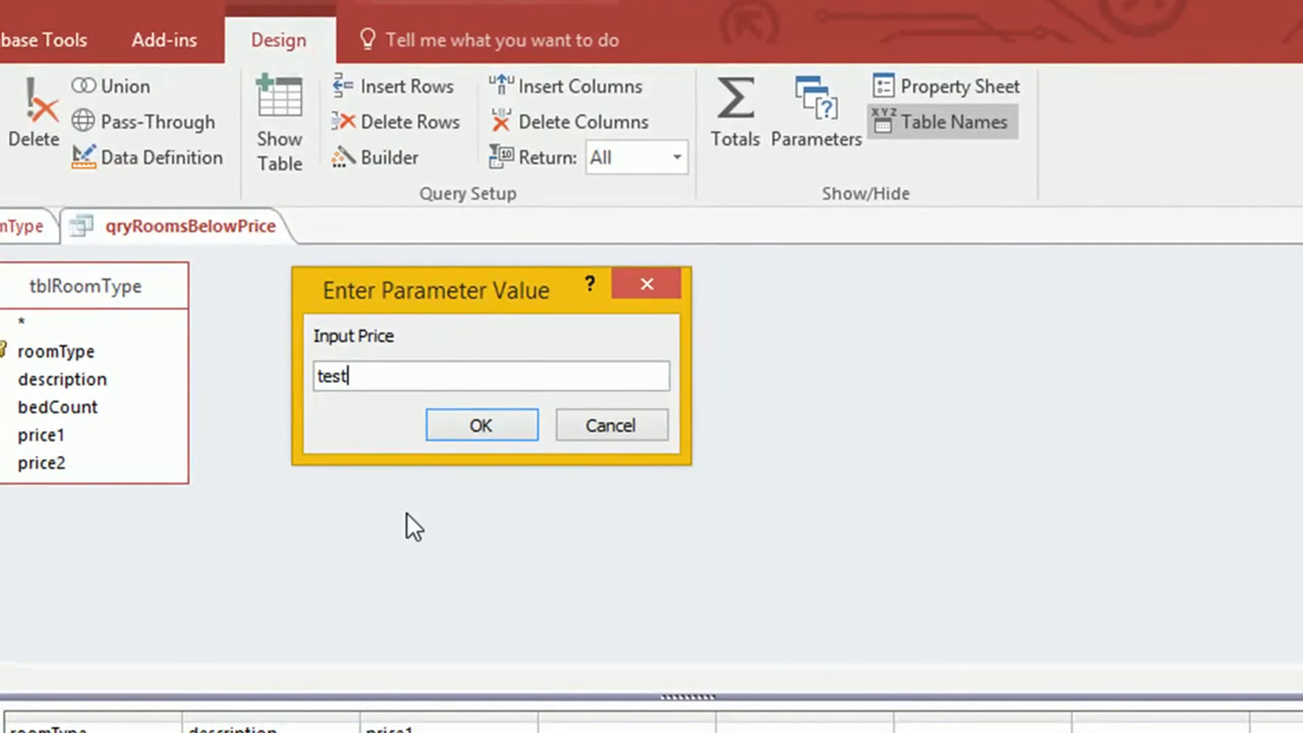
{"action": "key", "text": "Return"}
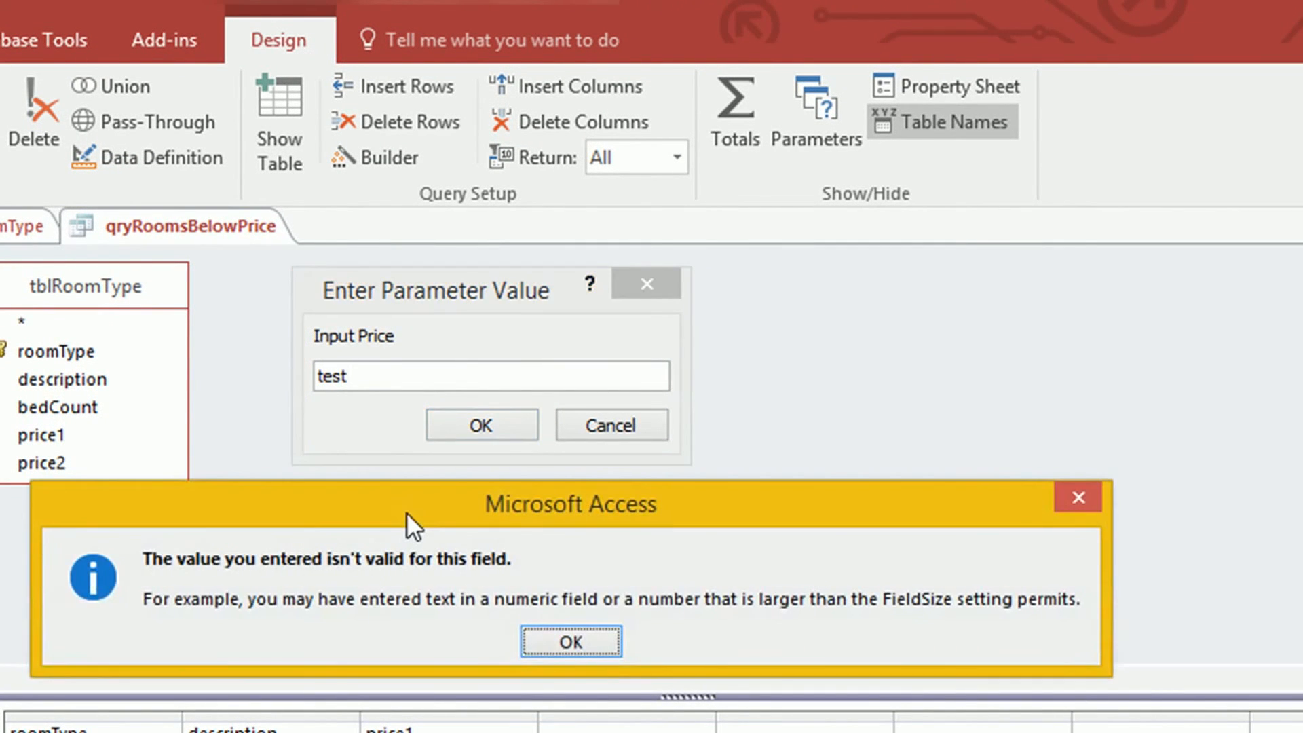
{"action": "left_click_drag", "start_coordinate": [434, 503], "coordinate": [552, 429]}
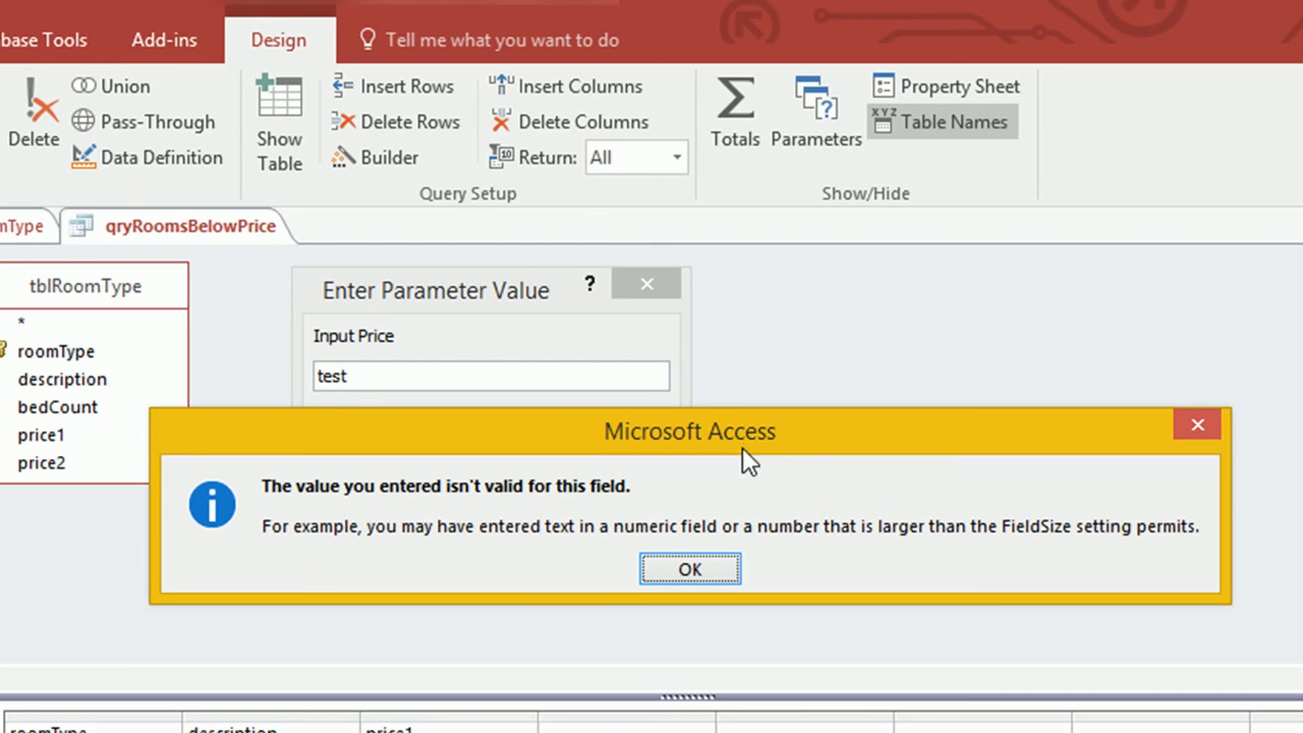
Acknowledge the invalid-value error and close the Input Price prompt without running the query
{"action": "left_click", "coordinate": [717, 568]}
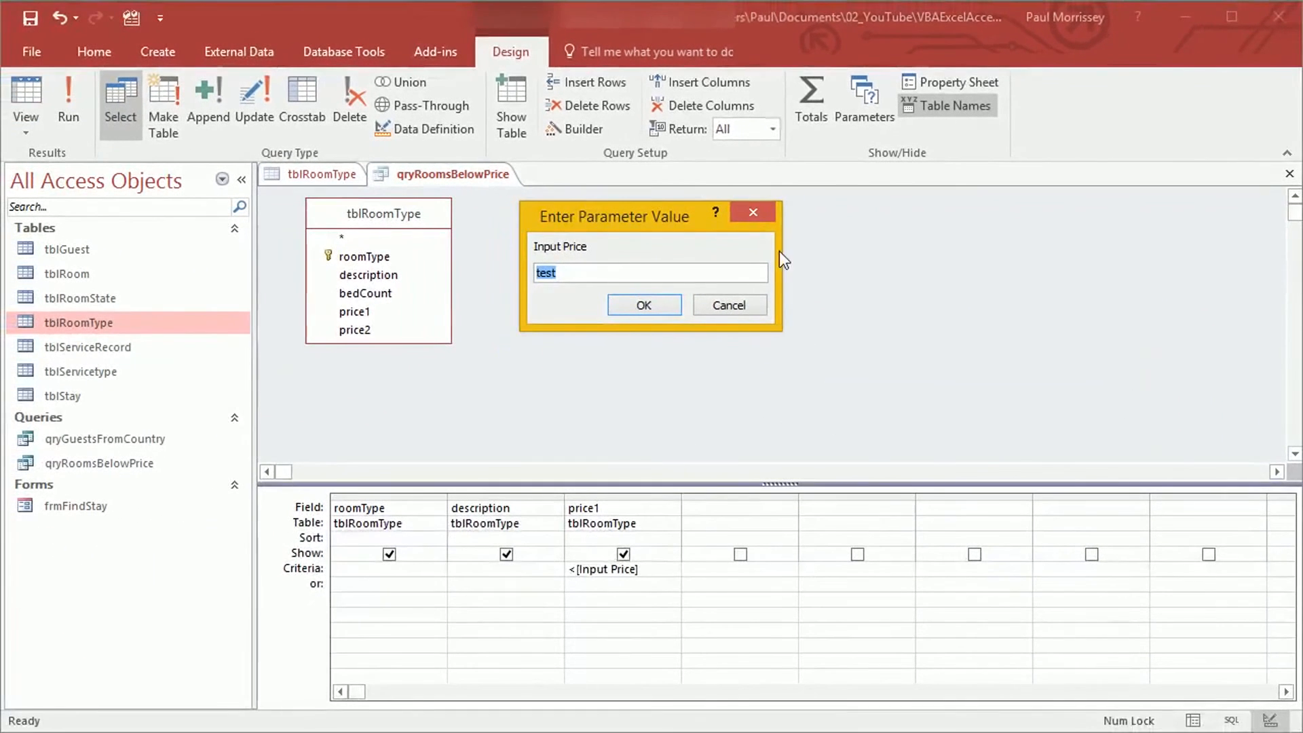
{"action": "left_click", "coordinate": [753, 213]}
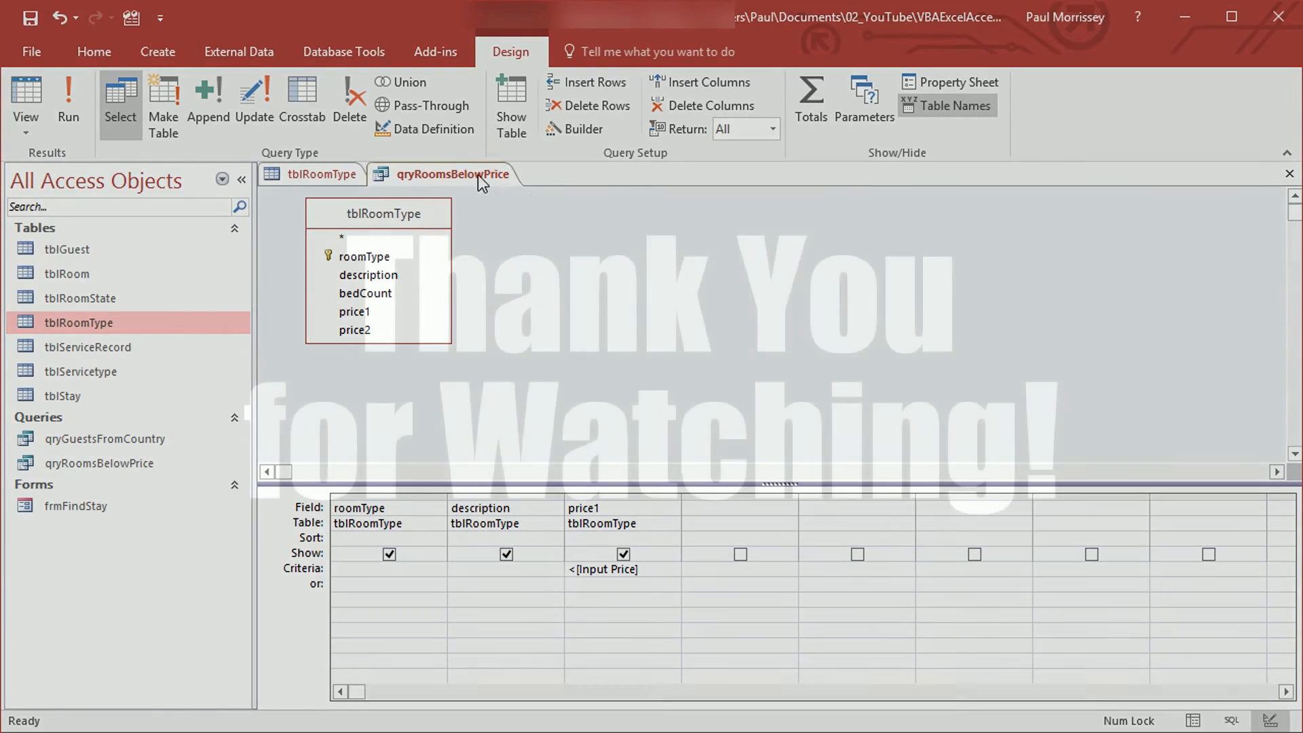
{"action": "right_click", "coordinate": [478, 174]}
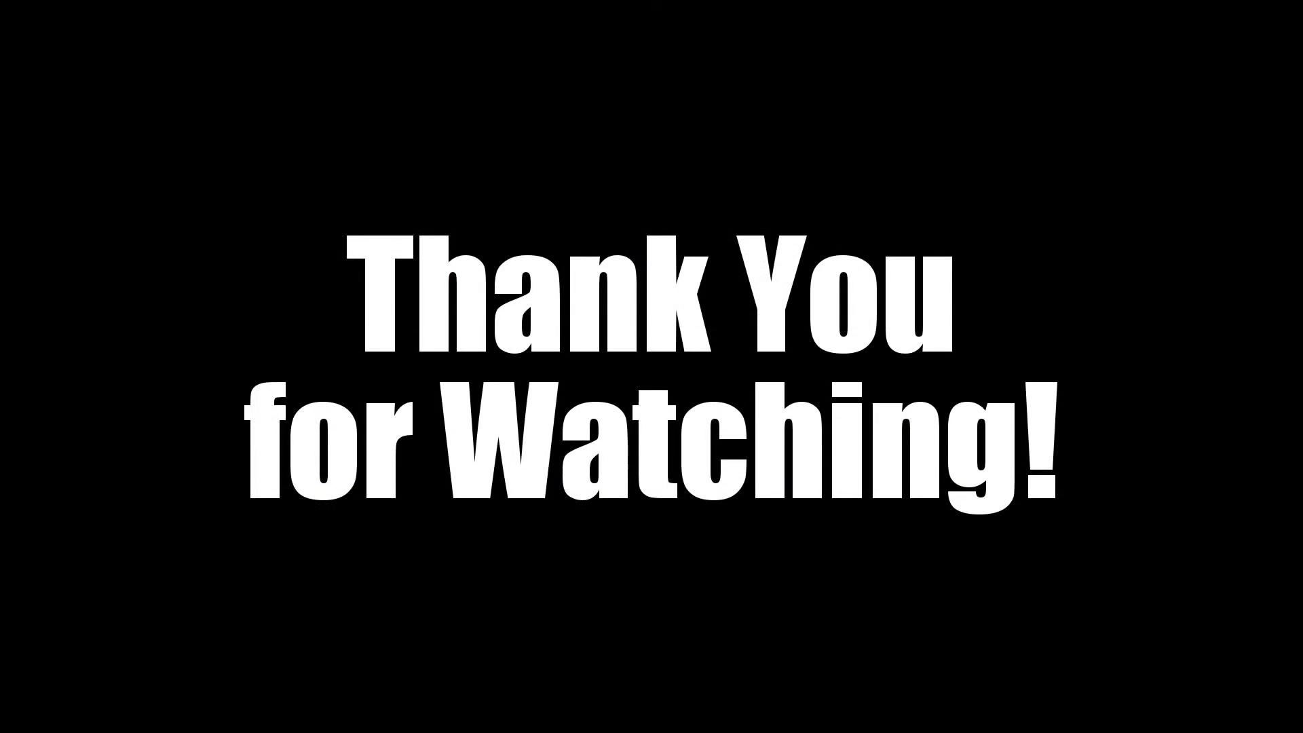